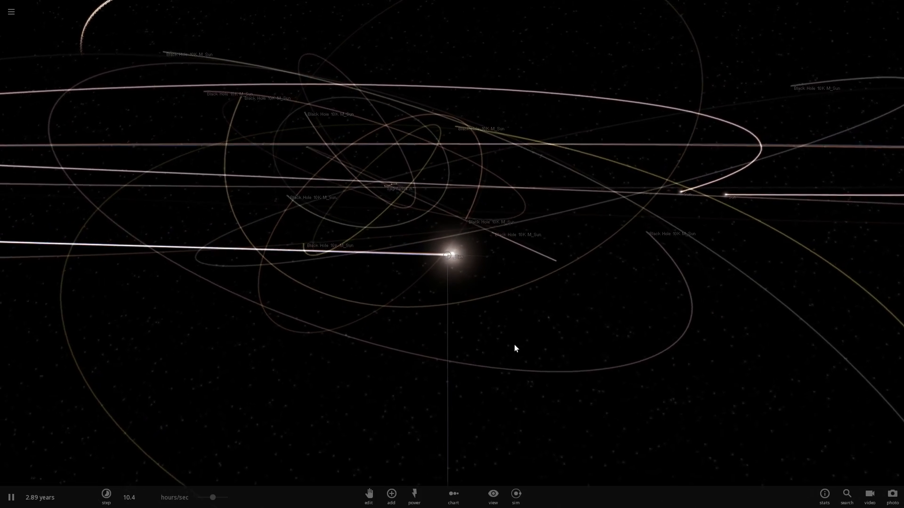
Examine the black hole and star orbits from a wider view and open the main menu.
scroll(512, 341, "down", 3)
left_click_drag(490, 268, 513, 340)
scroll(495, 298, "down", 2)
scroll(495, 298, "down", 2)
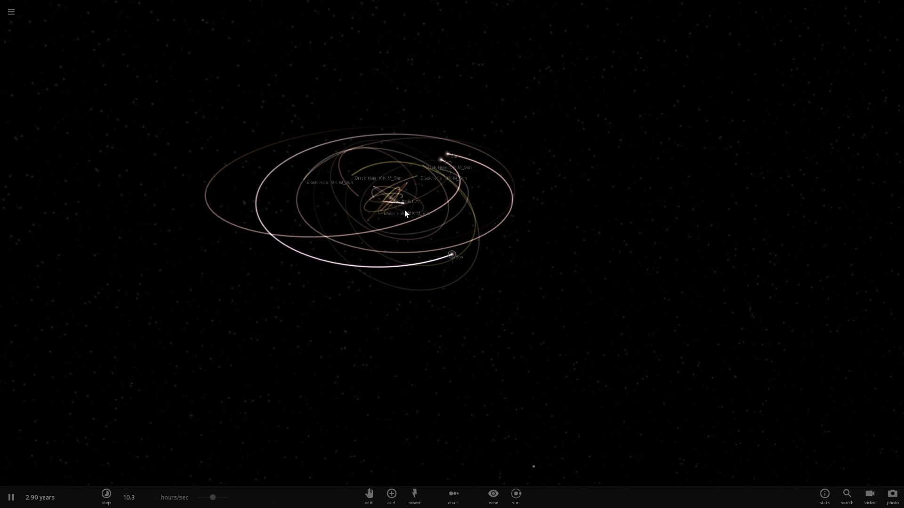
left_click(380, 201)
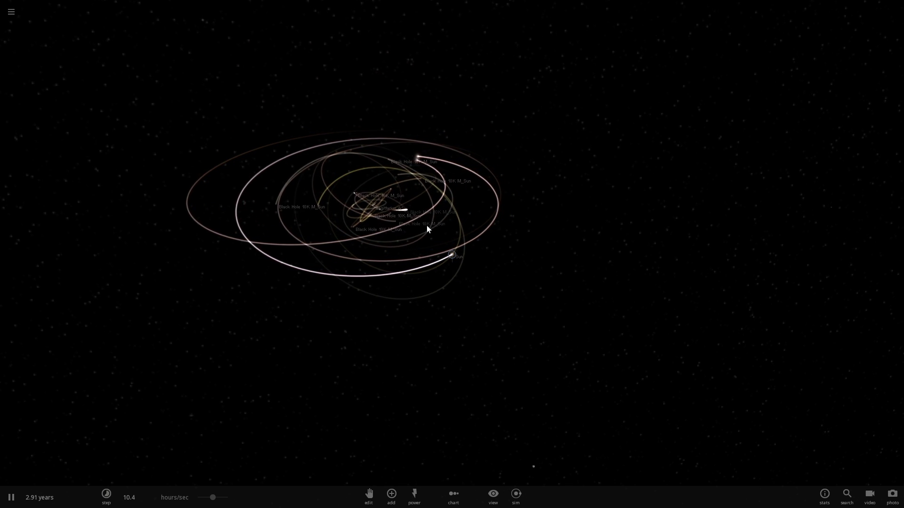
left_click(451, 256)
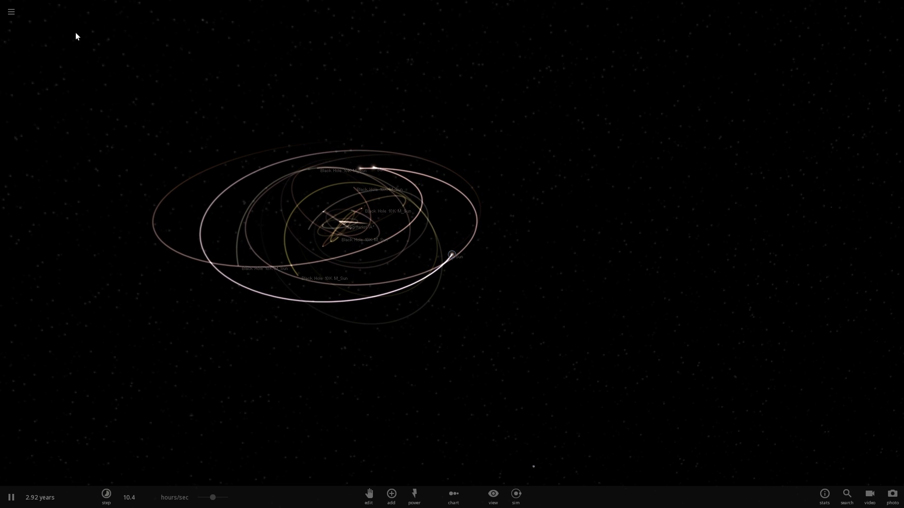
left_click(12, 12)
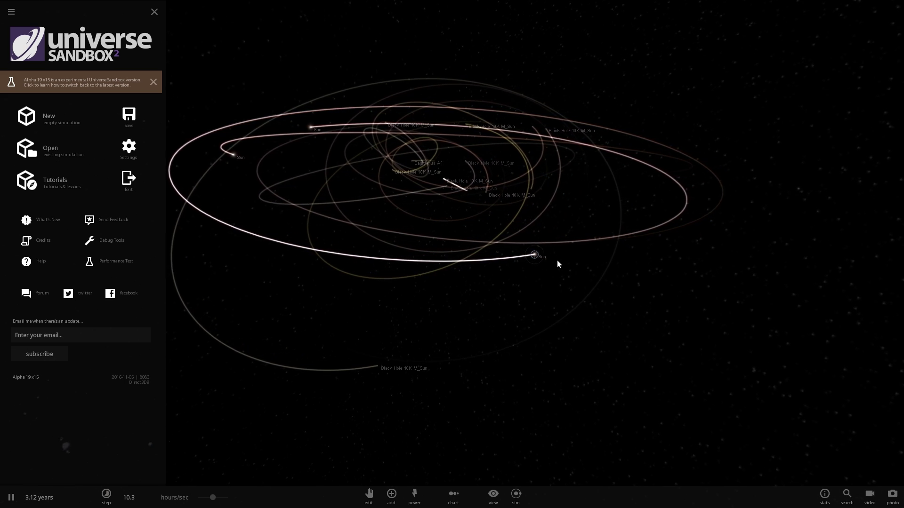
Focus on the Sun and Earth pair and slow the simulation to about 2.58 hours/sec.
scroll(537, 259, "up", 10)
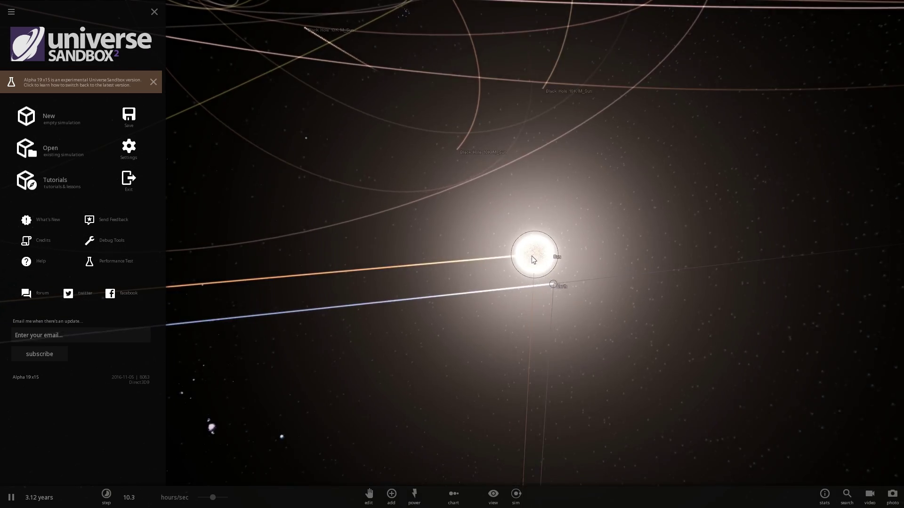
key("space")
double_click(582, 259)
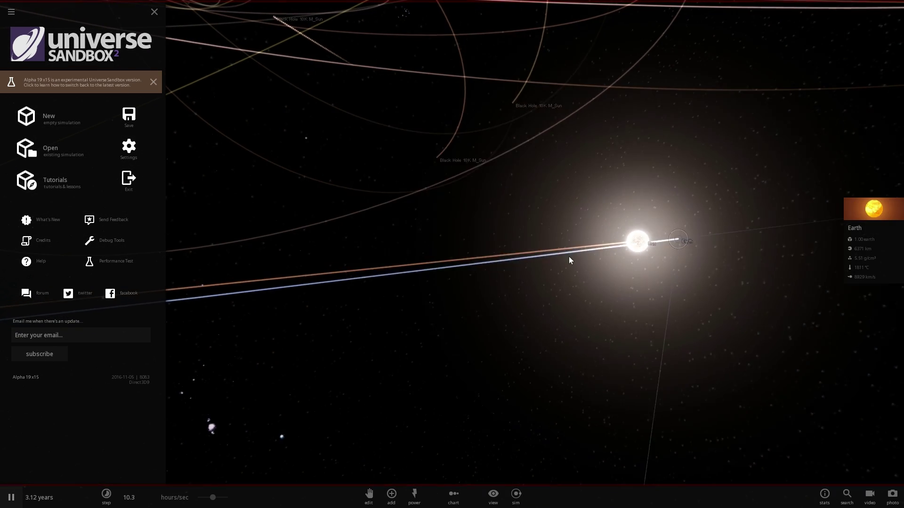
left_click_drag(208, 499, 204, 499)
key("space")
Examine Earth beside the Sun from several angles and focus the view on Earth.
left_click_drag(496, 301, 411, 195)
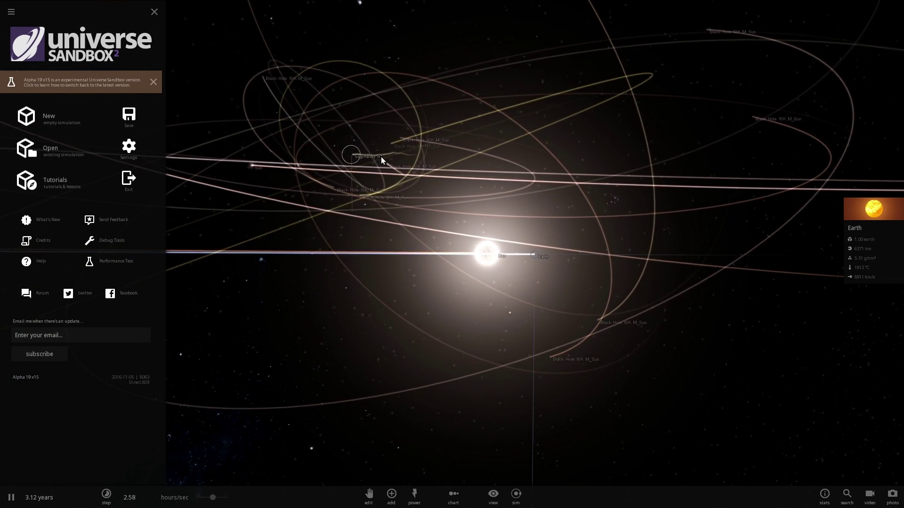
left_click_drag(381, 157, 450, 236)
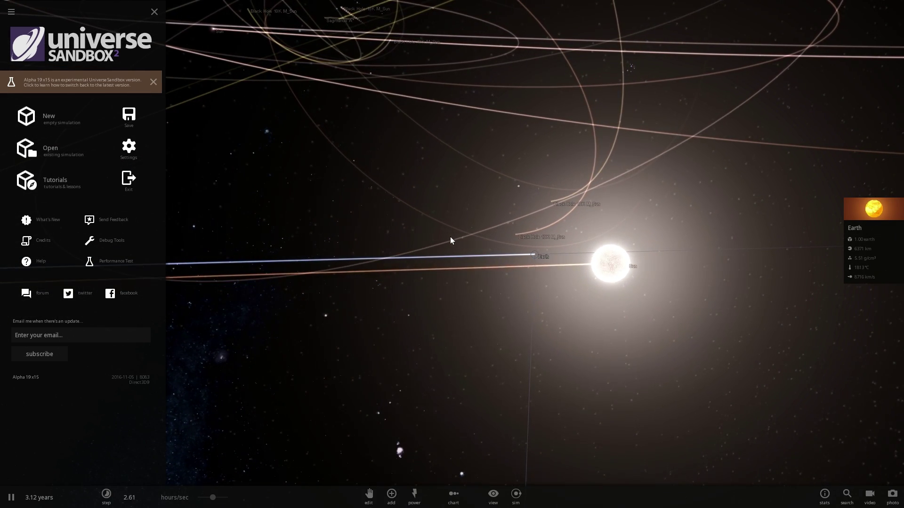
left_click_drag(516, 230, 509, 227)
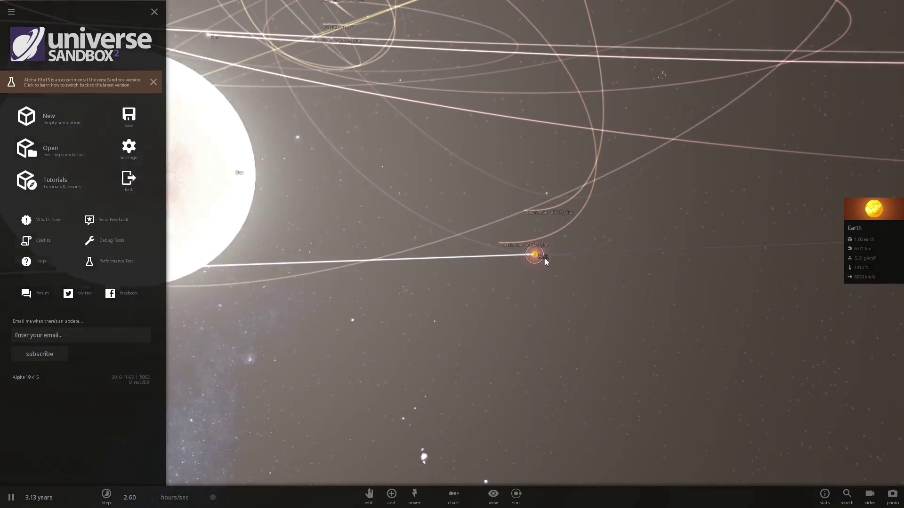
double_click(544, 259)
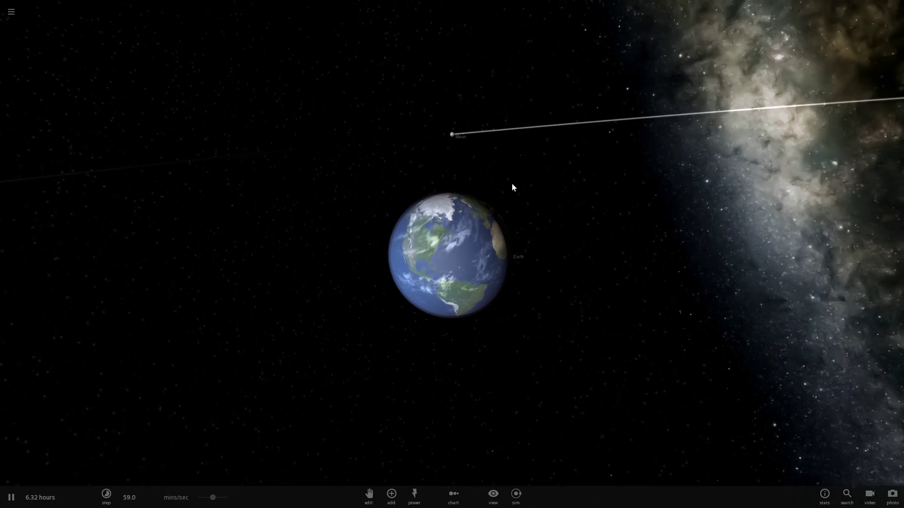
Select the Moon and examine it together with Earth from several angles.
left_click(439, 134)
left_click_drag(470, 171, 286, 107)
left_click_drag(518, 202, 394, 160)
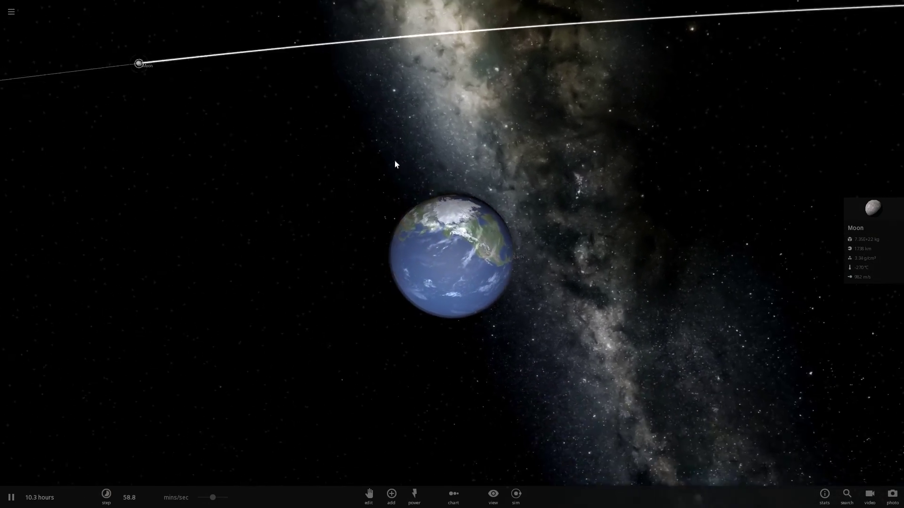
left_click_drag(518, 235, 411, 247)
left_click_drag(414, 286, 379, 229)
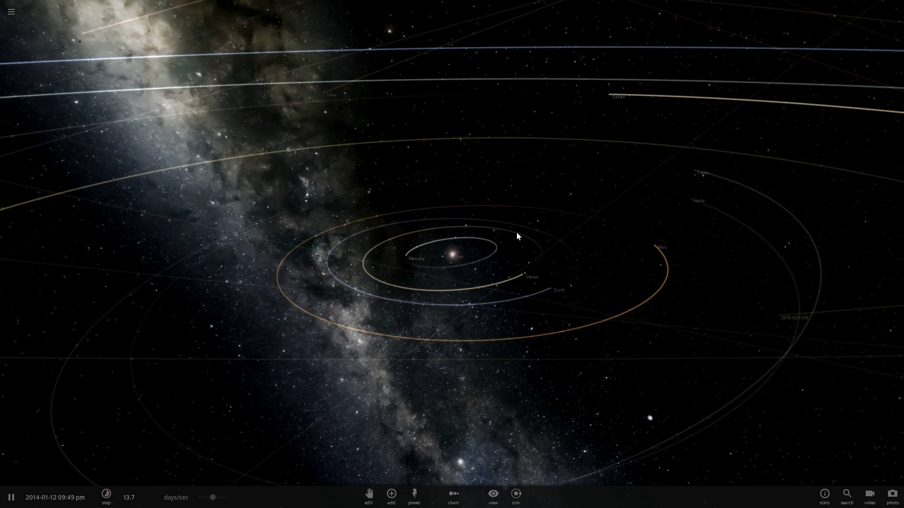
Examine the planets' orbits around the Sun in the solar system, both close up and from farther out.
left_click_drag(516, 232, 593, 203)
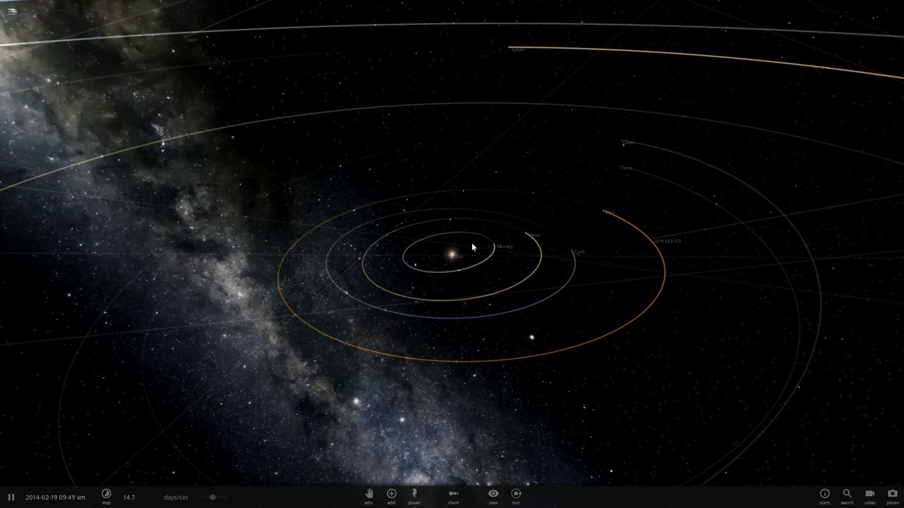
mouse_move(565, 240)
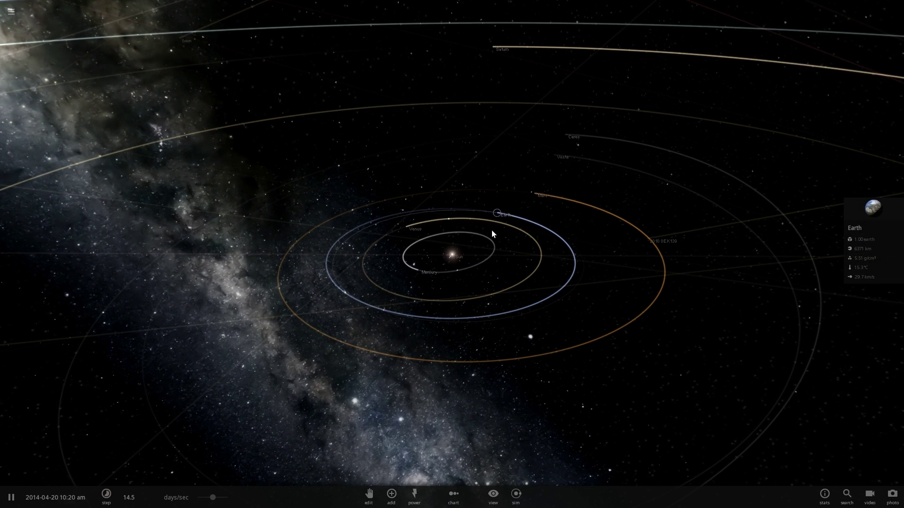
scroll(496, 230, "up", 5)
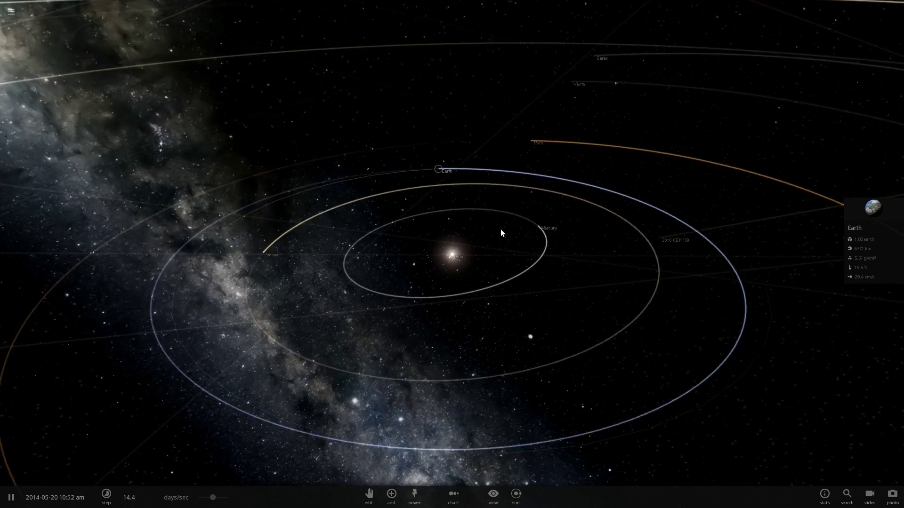
scroll(502, 229, "down", 5)
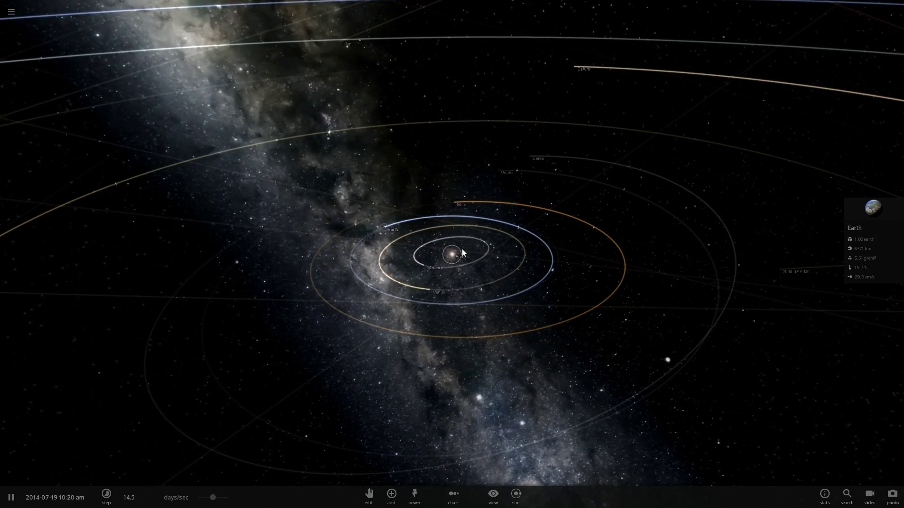
left_click_drag(484, 255, 451, 231)
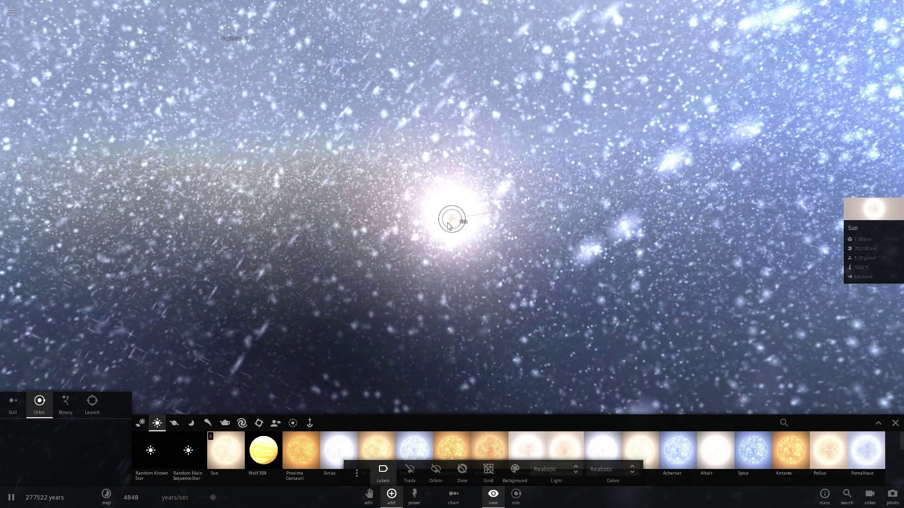
Examine the Sun's place in the Milky Way by pulling back until the whole galaxy is in view.
scroll(447, 226, "down", 3)
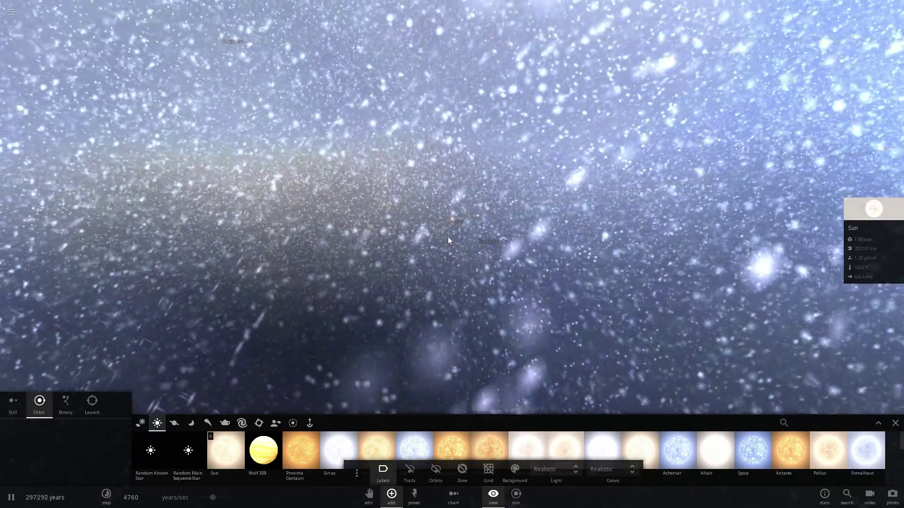
scroll(447, 237, "down", 4)
right_click_drag(447, 236, 351, 150)
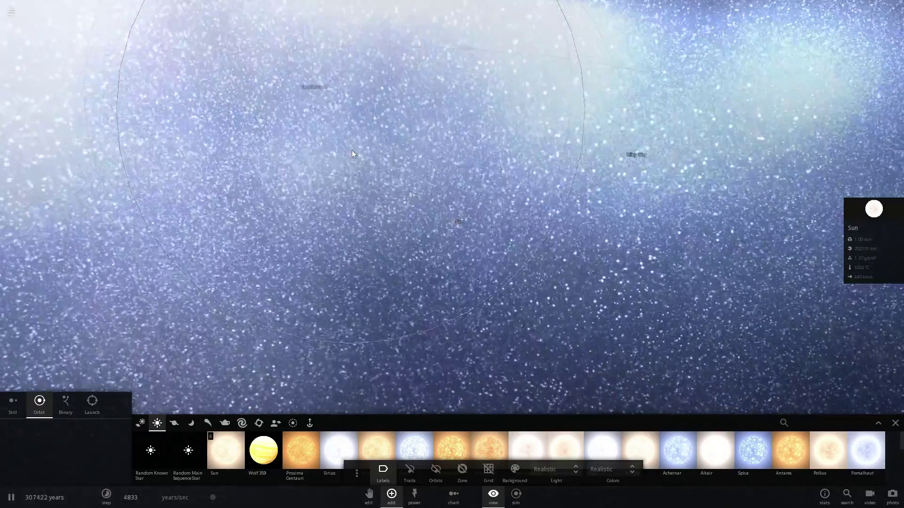
scroll(353, 153, "down", 5)
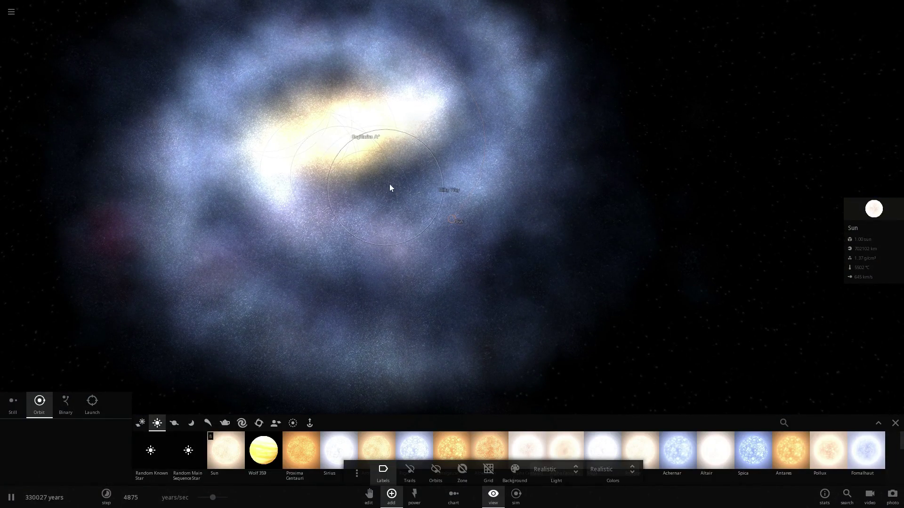
right_click_drag(426, 166, 383, 133)
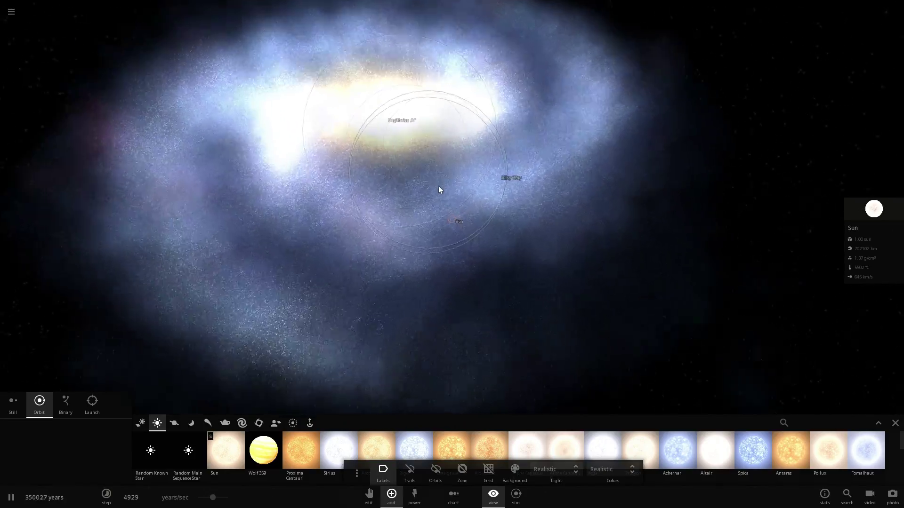
Return from the galaxy view to a close-up of the Sun among the surrounding stars.
scroll(450, 221, "up", 5)
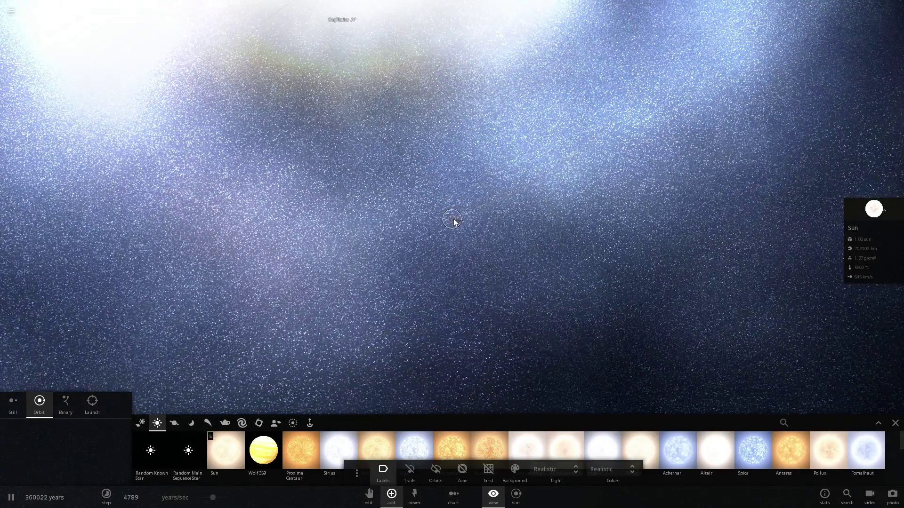
scroll(449, 219, "up", 3)
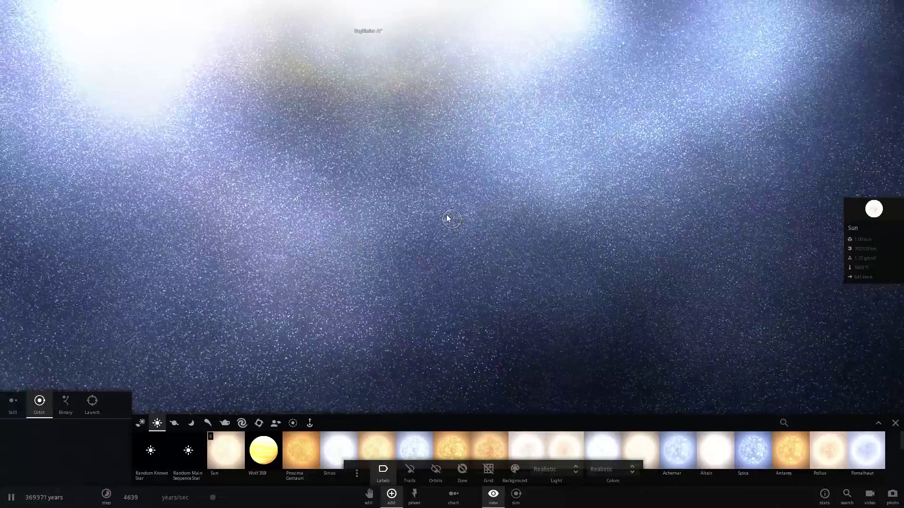
right_click_drag(460, 248, 460, 228)
scroll(457, 223, "up", 5)
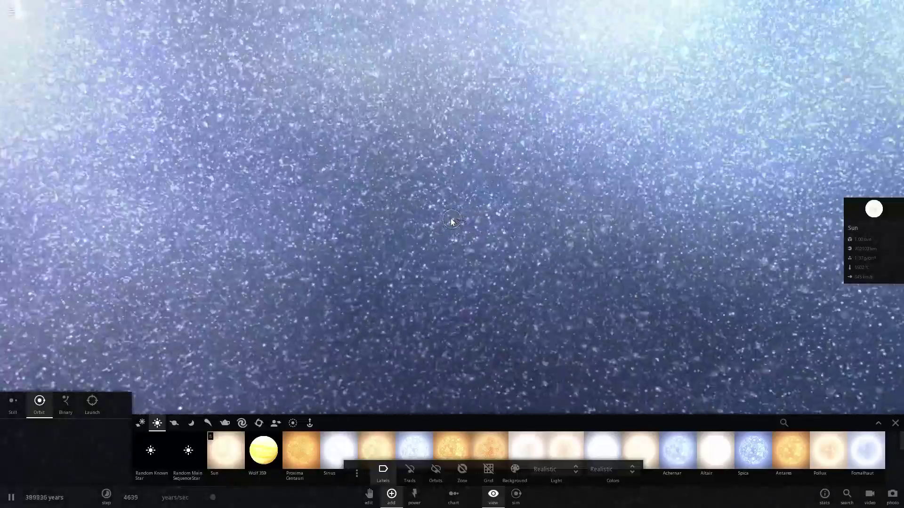
scroll(451, 221, "up", 3)
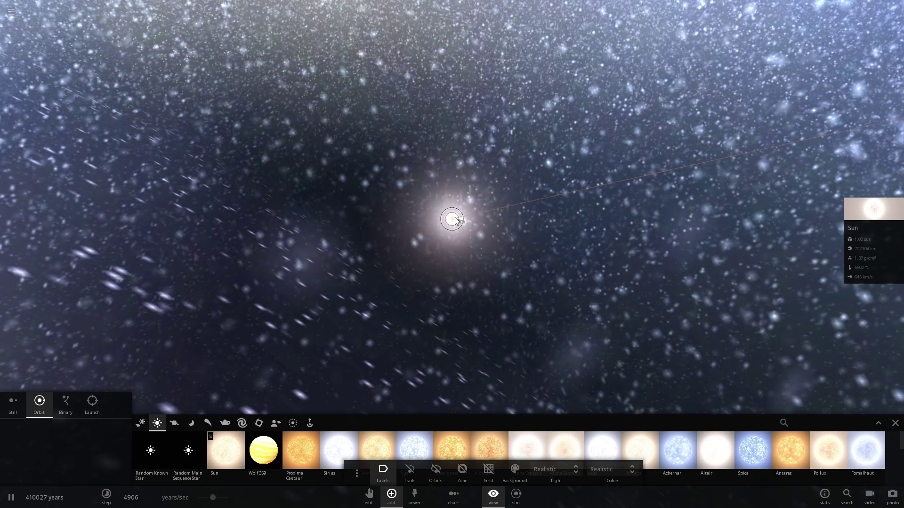
right_click_drag(468, 224, 467, 162)
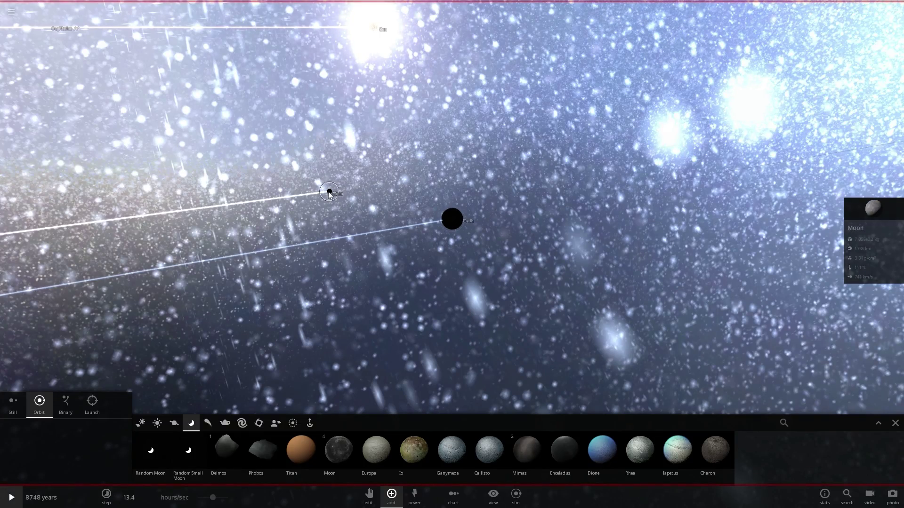
Examine the Sun, Earth and Moon system's location within the Milky Way, including the full galaxy from outside.
right_click_drag(413, 243, 436, 185)
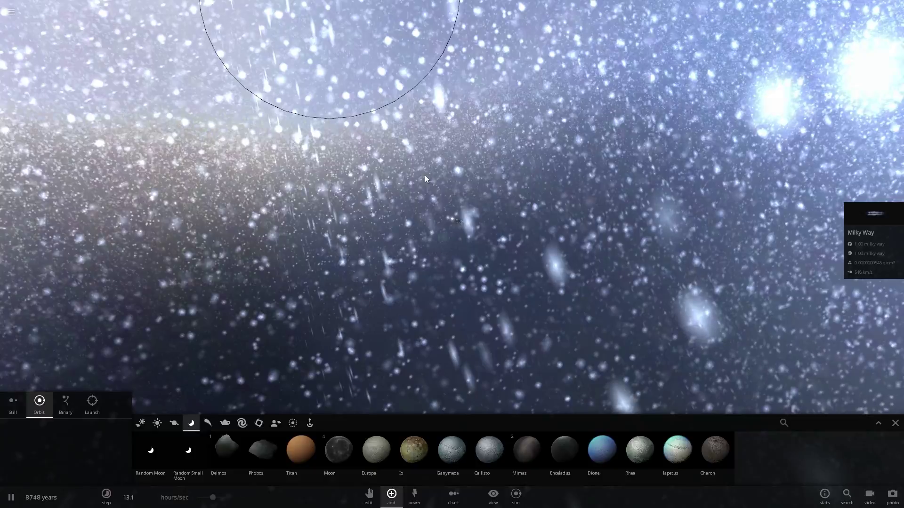
scroll(423, 174, "down", 5)
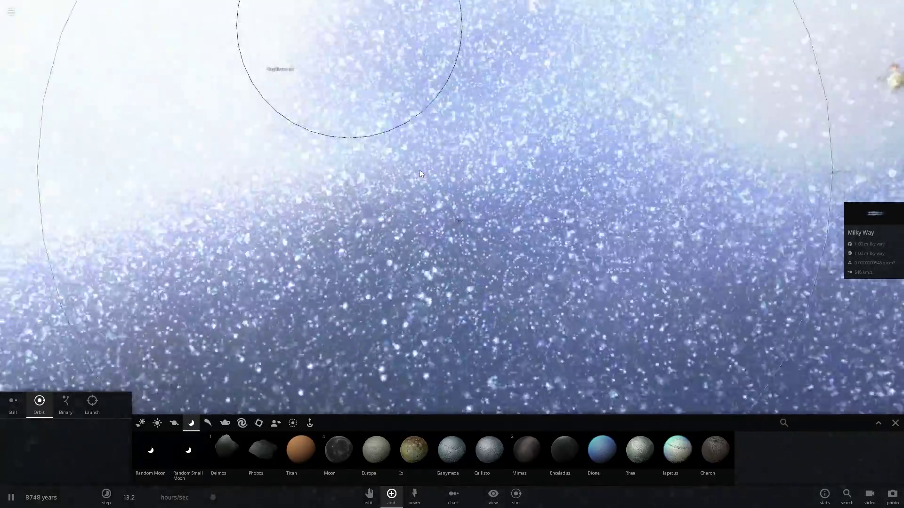
scroll(419, 171, "down", 3)
right_click_drag(425, 180, 426, 194)
scroll(425, 193, "down", 3)
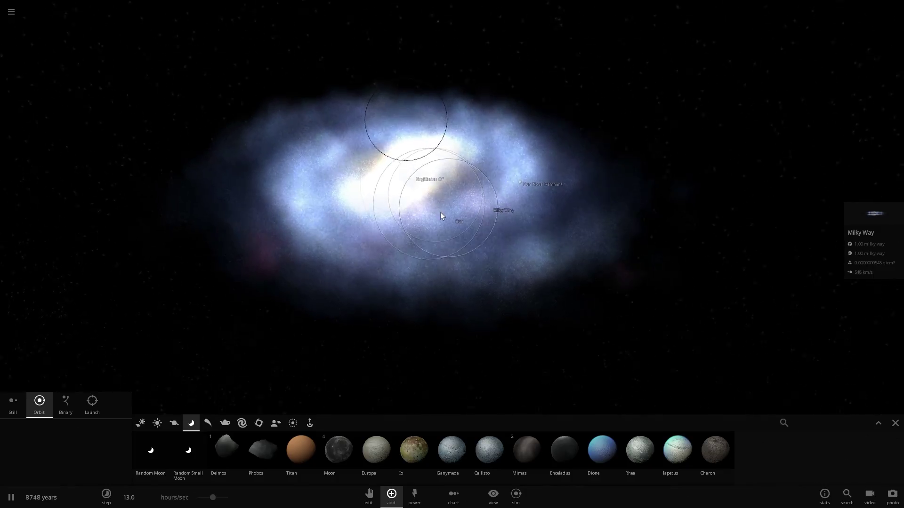
scroll(472, 223, "up", 3)
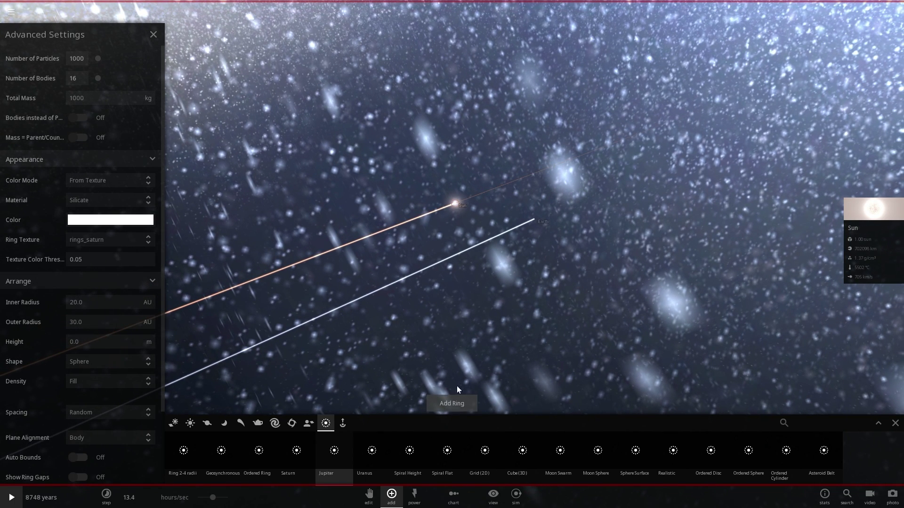
Add a spherical Jupiter ring of 1000 particles with radii from 20 to 30 AU around the Sun and resume the simulation.
scroll(459, 377, "down", 3)
left_click(447, 403)
scroll(476, 329, "down", 1)
left_click(489, 300)
key("space")
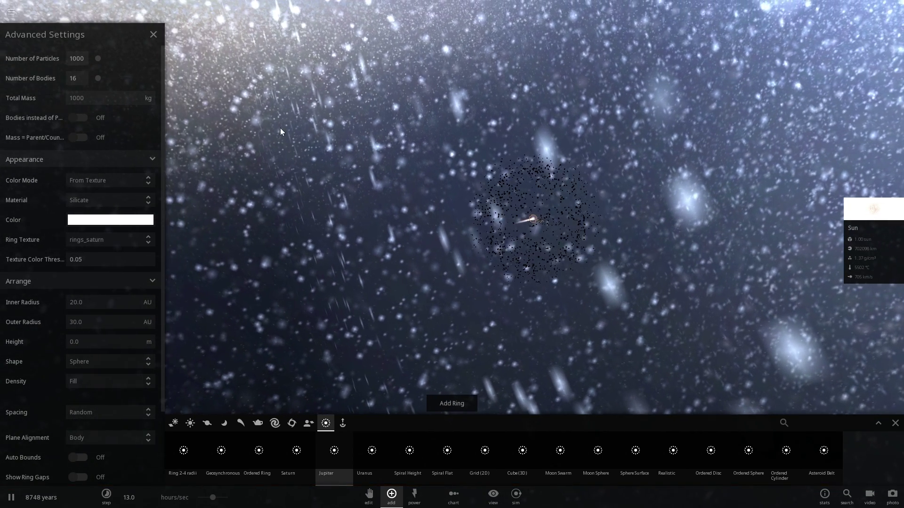
Close the advanced ring settings and add two more Jupiter rings around the Sun.
left_click(153, 34)
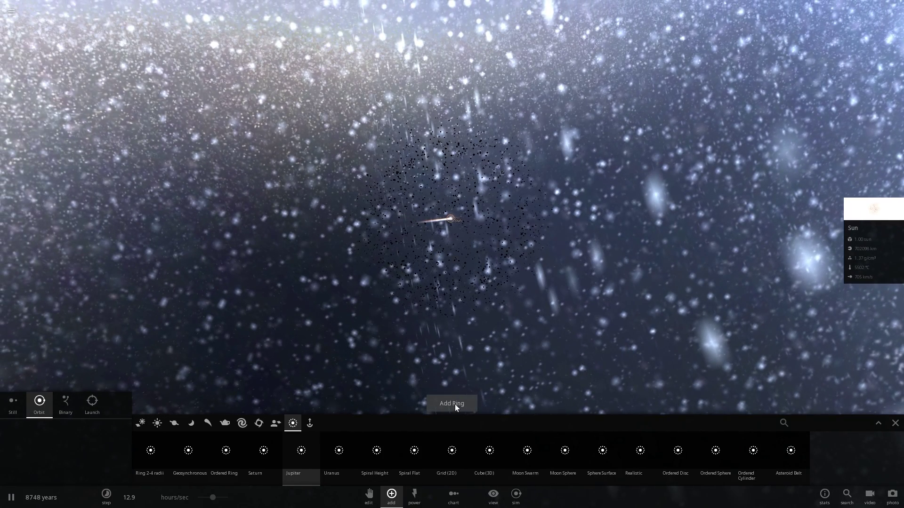
left_click(454, 403)
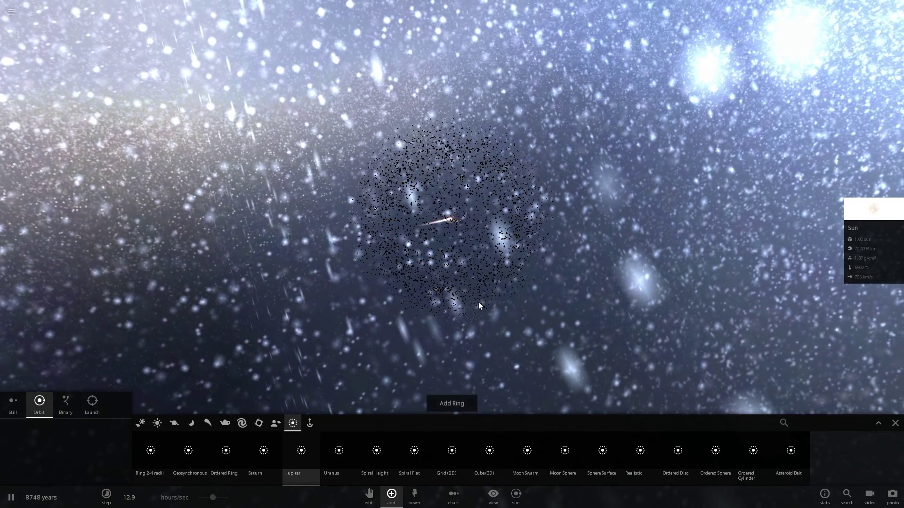
left_click_drag(478, 302, 469, 329)
left_click(448, 401)
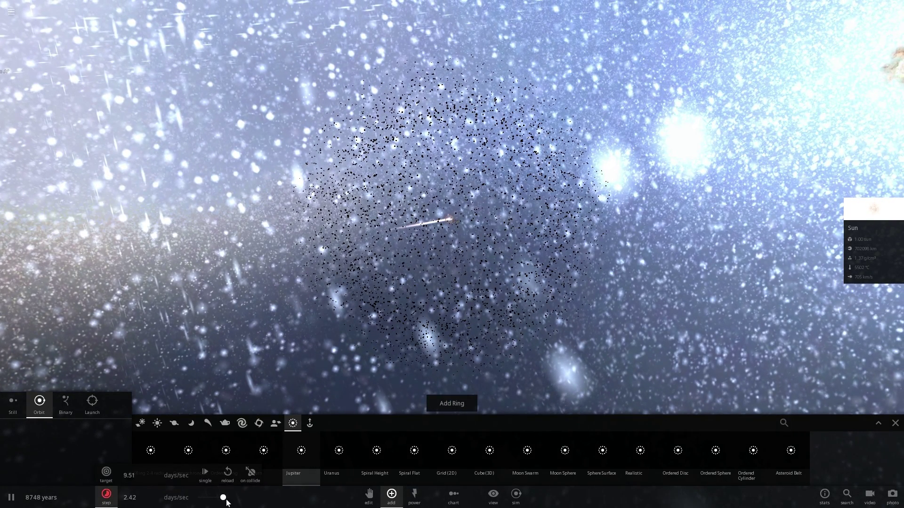
Speed up the simulation to about 3.25 months/sec and examine the particle sphere around the Sun.
left_click_drag(226, 499, 224, 498)
left_click_drag(337, 288, 349, 320)
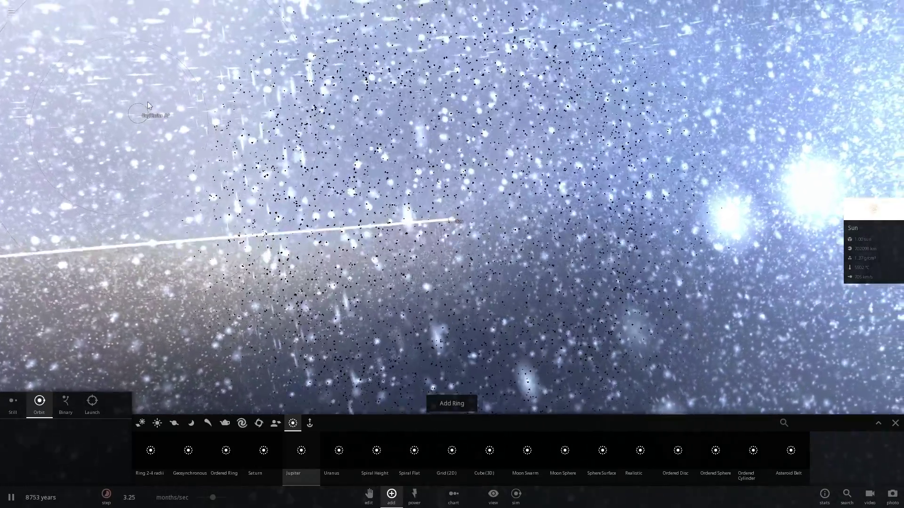
Examine the cloud of ring particles around the Sun from several angles and distances within the Milky Way.
left_click_drag(148, 101, 315, 130)
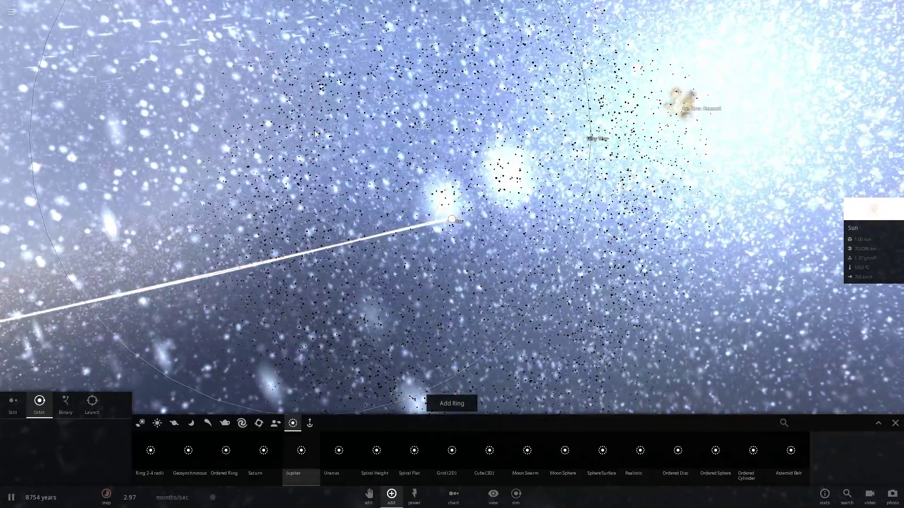
right_click_drag(315, 134, 421, 149)
right_click_drag(487, 182, 427, 204)
scroll(449, 188, "down", 4)
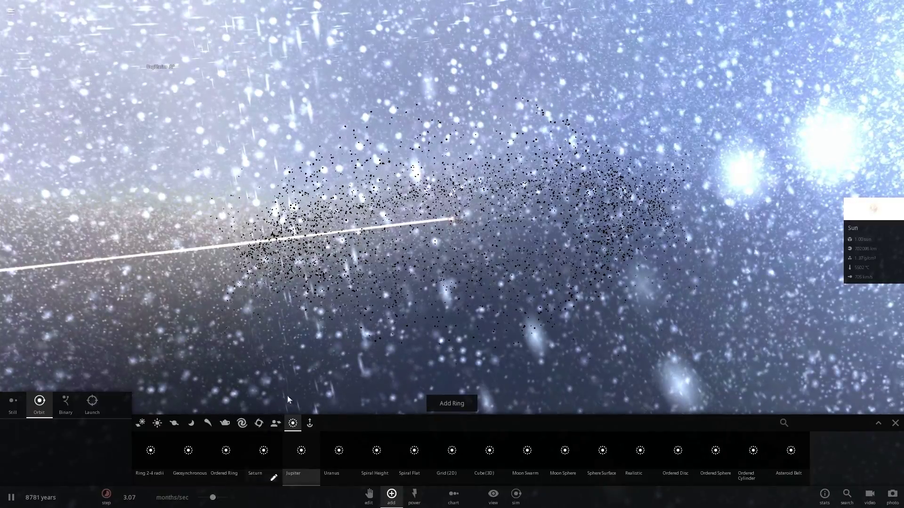
right_click_drag(400, 288, 453, 268)
right_click_drag(520, 212, 500, 203)
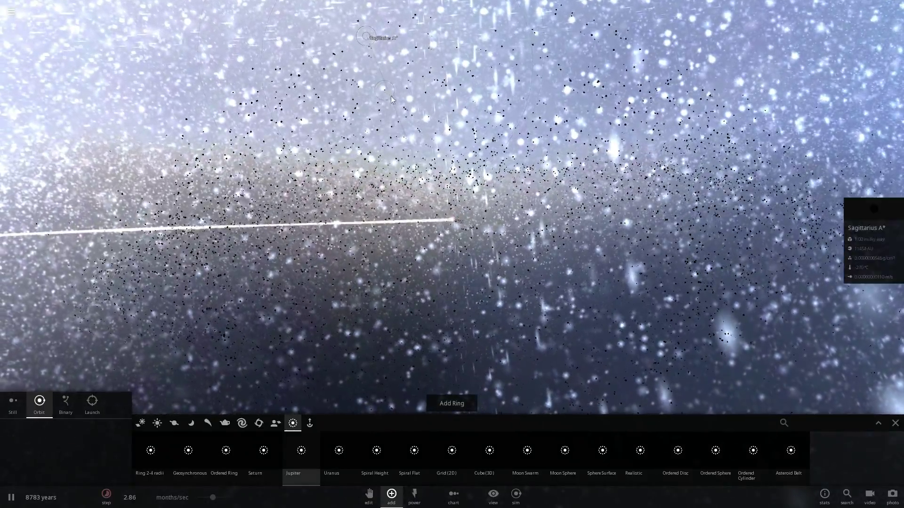
right_click_drag(391, 100, 447, 191)
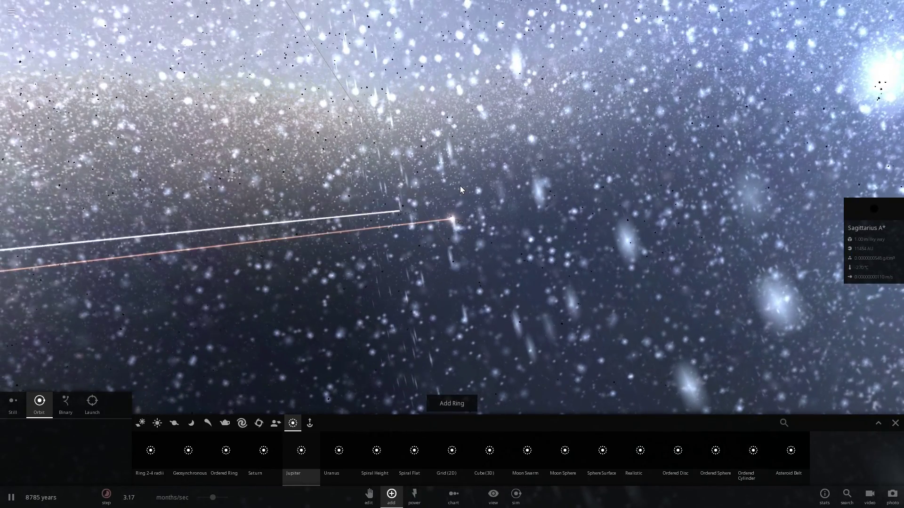
scroll(460, 188, "down", 5)
right_click_drag(460, 188, 435, 167)
Start a new simulation with Sagittarius A* and place several 10K M_Sun black holes in orbit around it.
left_click(12, 13)
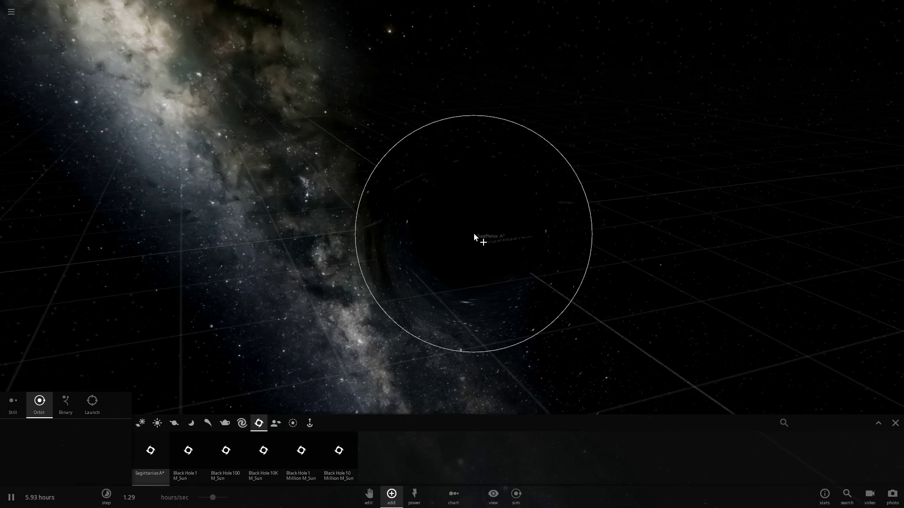
scroll(471, 245, "down", 5)
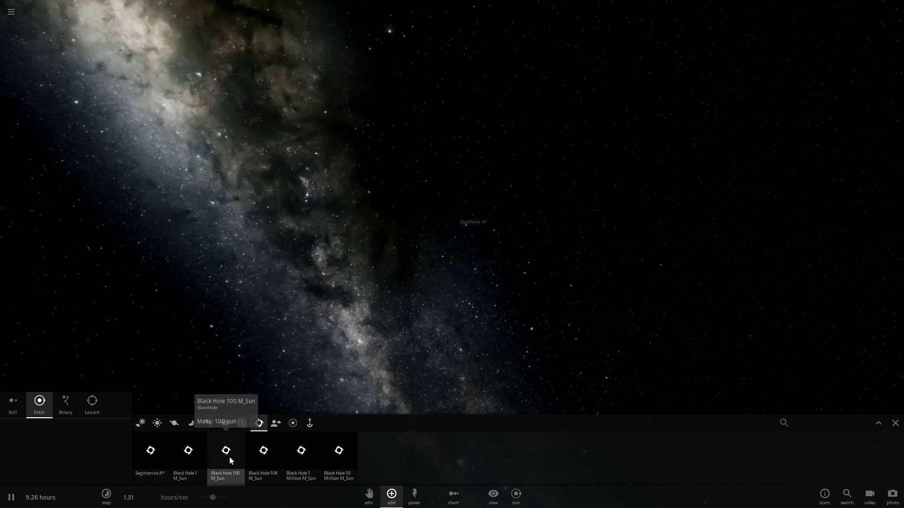
left_click(263, 450)
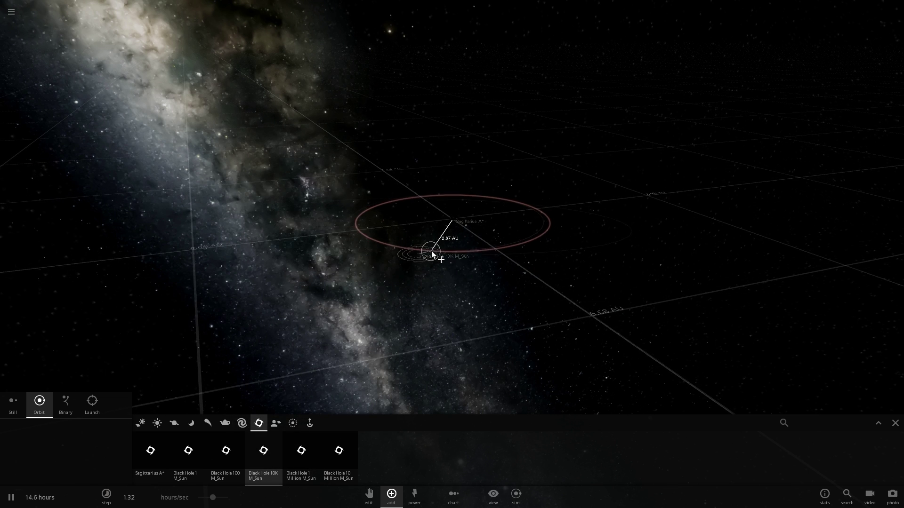
left_click(426, 338)
scroll(425, 338, "down", 3)
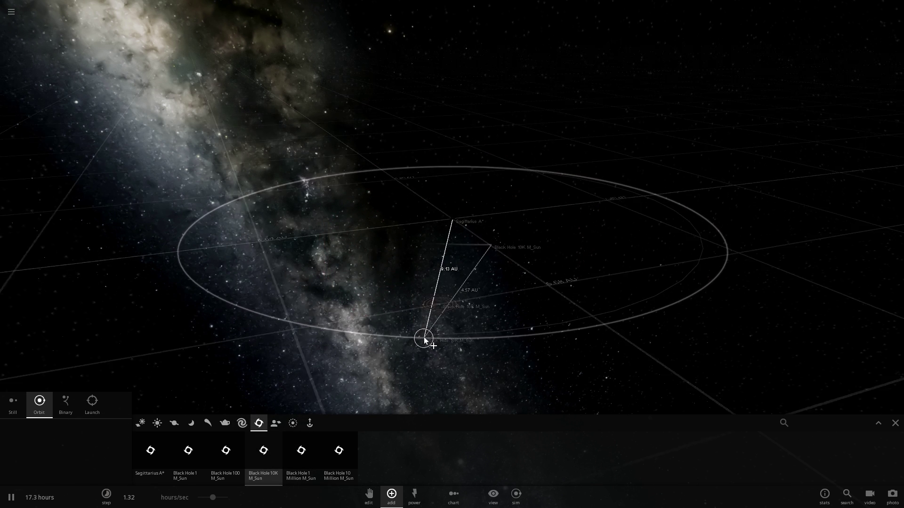
left_click(425, 268)
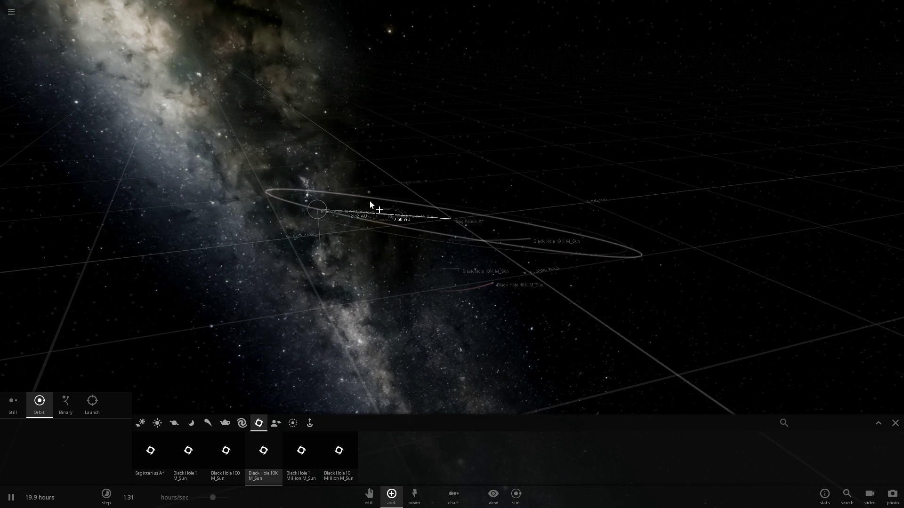
left_click(388, 368)
left_click(321, 159)
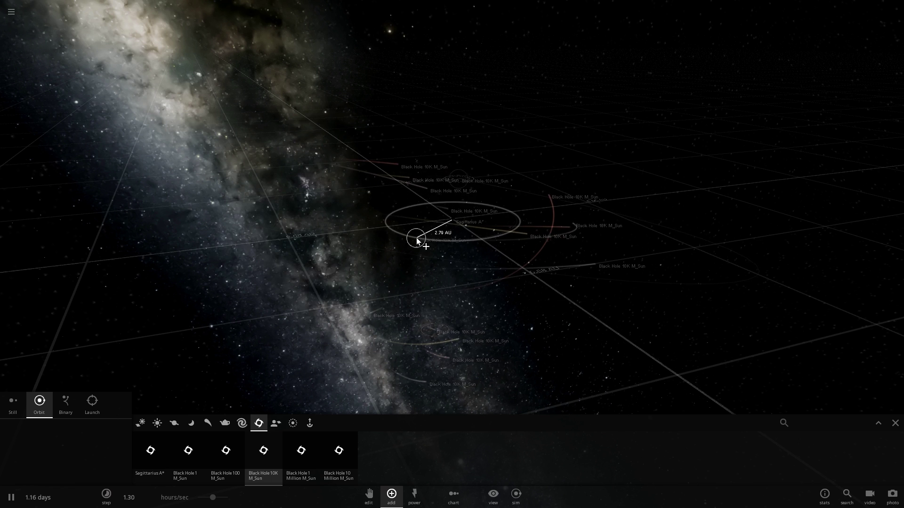
Examine the orbits of the small black holes around Sagittarius A* from several sides.
scroll(516, 284, "down", 5)
right_click_drag(516, 283, 507, 250)
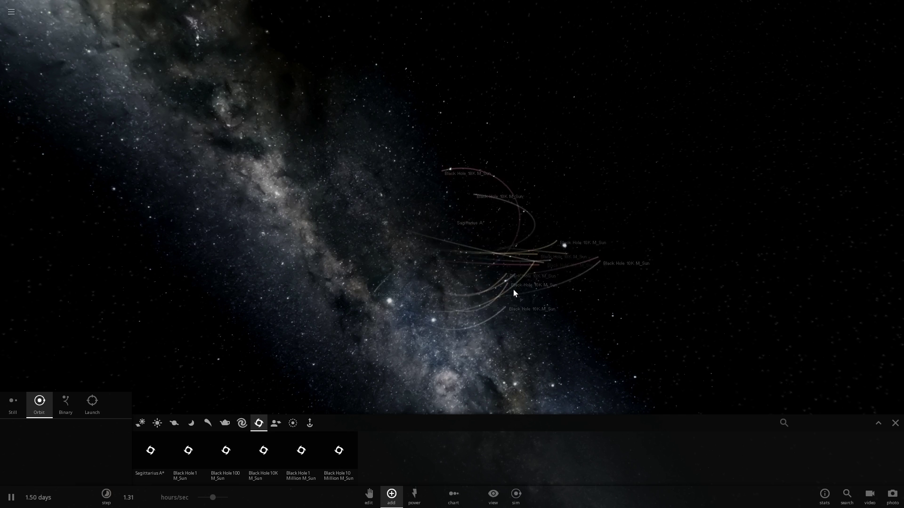
right_click_drag(503, 314, 454, 277)
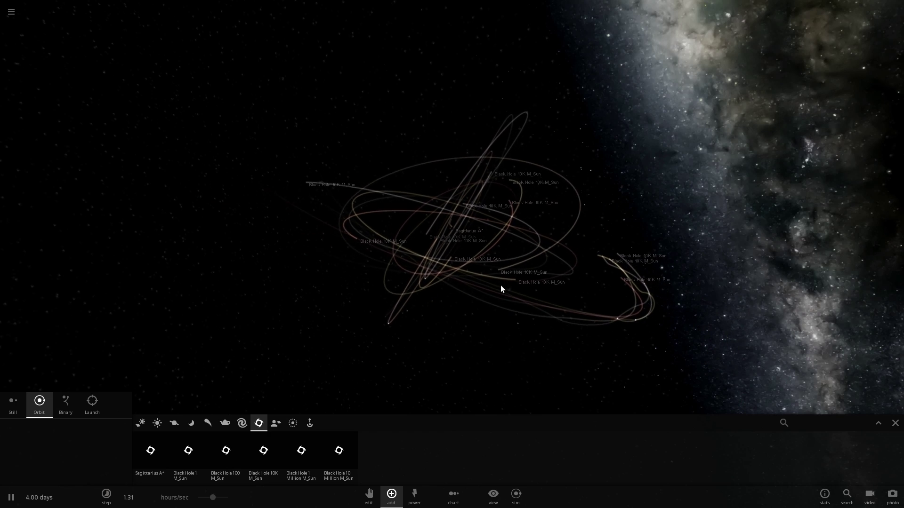
right_click_drag(512, 288, 376, 270)
scroll(377, 269, "down", 3)
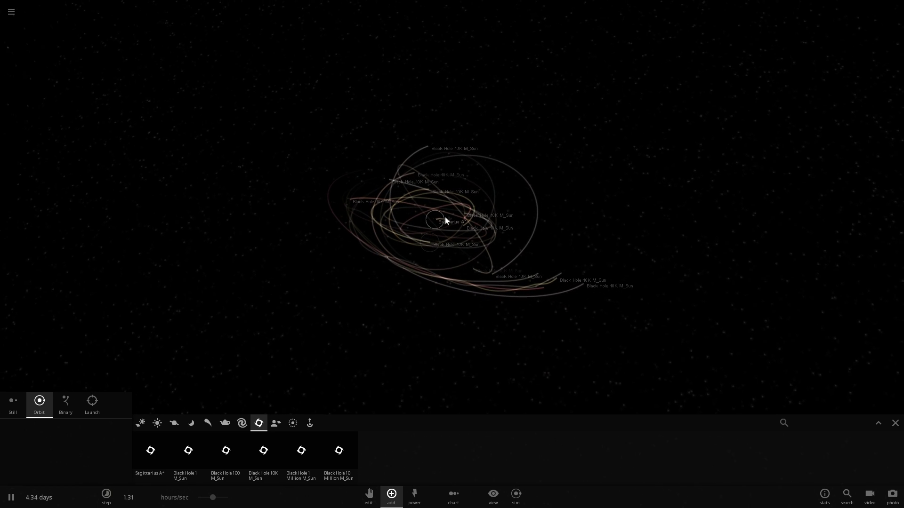
left_click(208, 423)
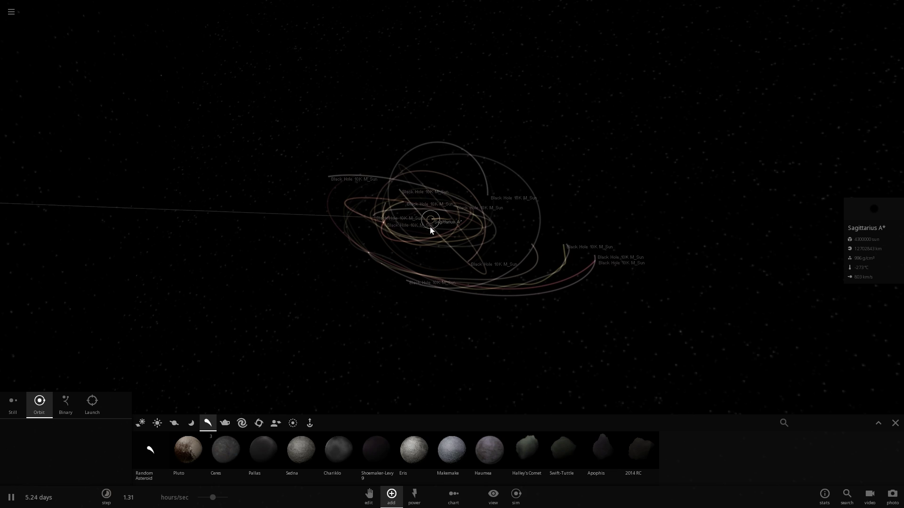
left_click_drag(444, 259, 566, 269)
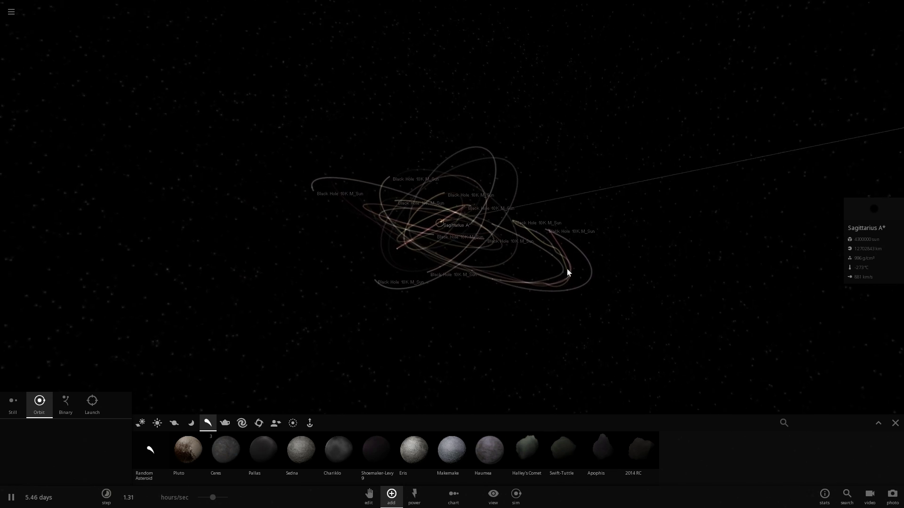
left_click_drag(416, 262, 499, 260)
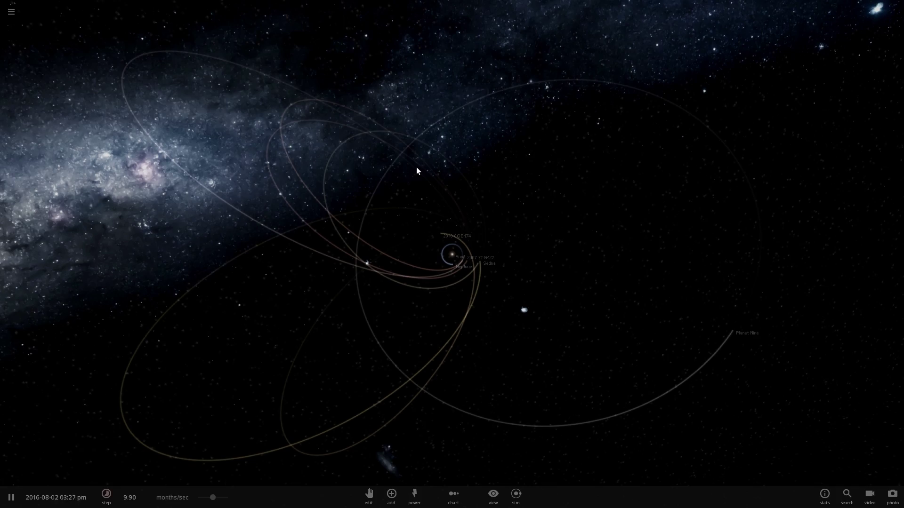
Focus on Planet Nine in the Evidence for a Ninth Planet simulation and speed time up to about 9.39 years/sec.
left_click_drag(416, 168, 482, 173)
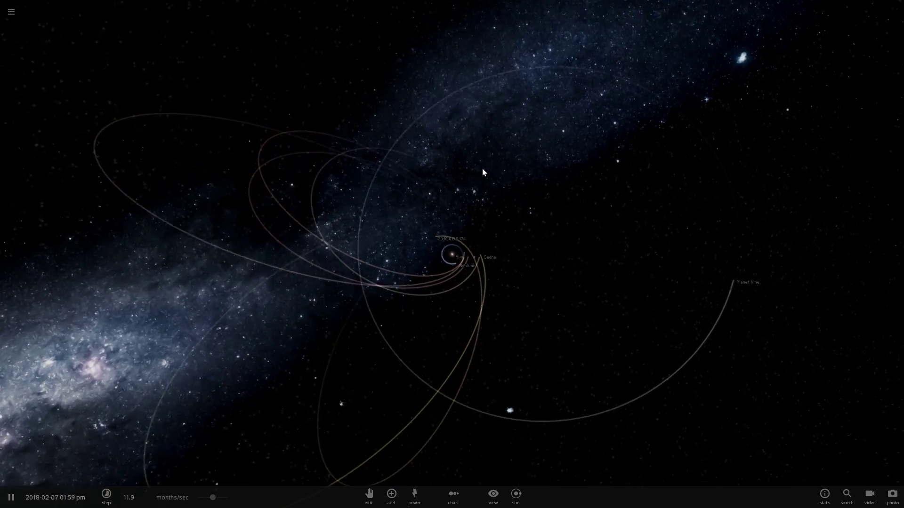
double_click(732, 283)
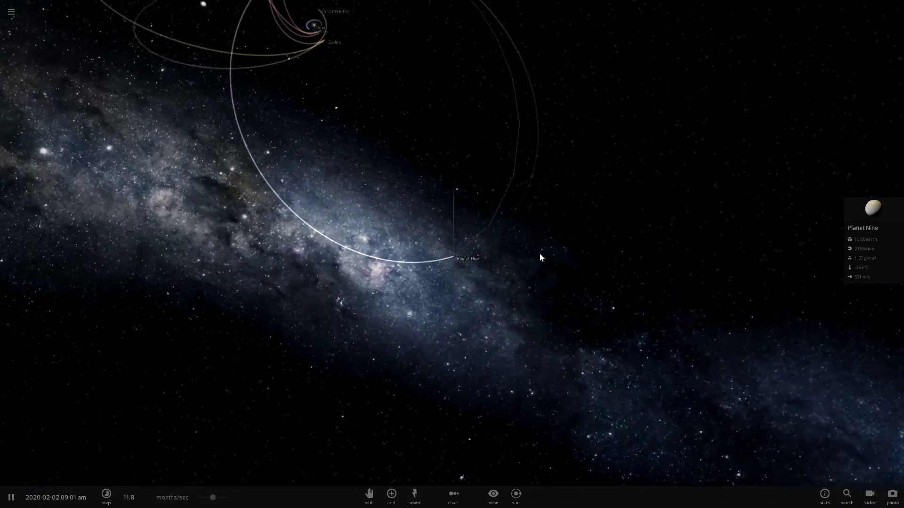
left_click_drag(539, 257, 432, 98)
left_click_drag(221, 501, 221, 502)
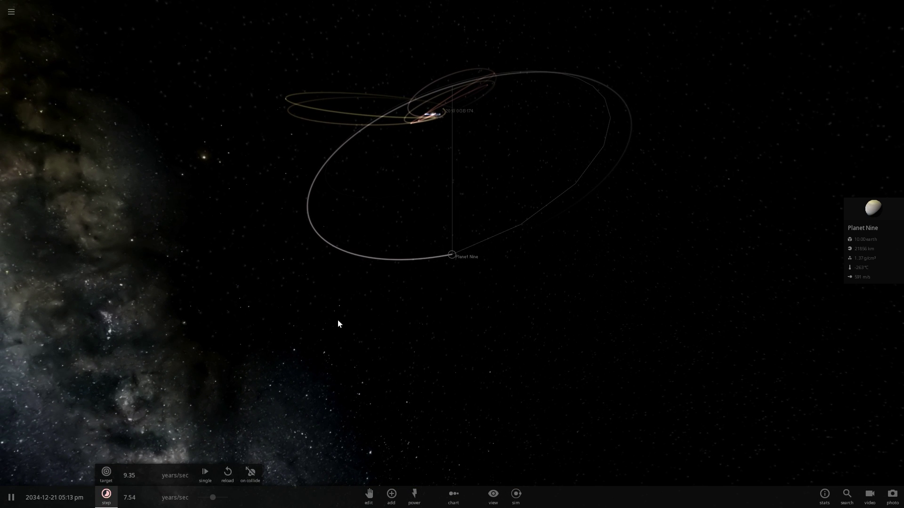
left_click_drag(353, 317, 249, 439)
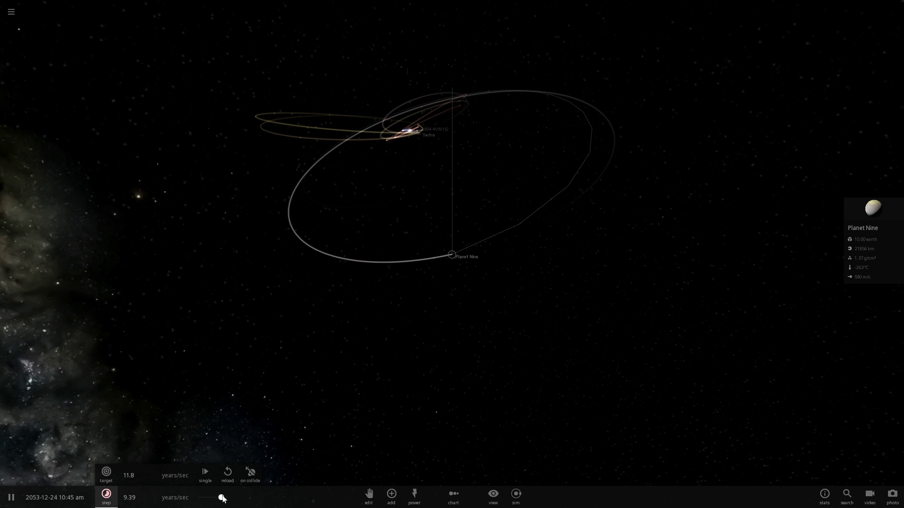
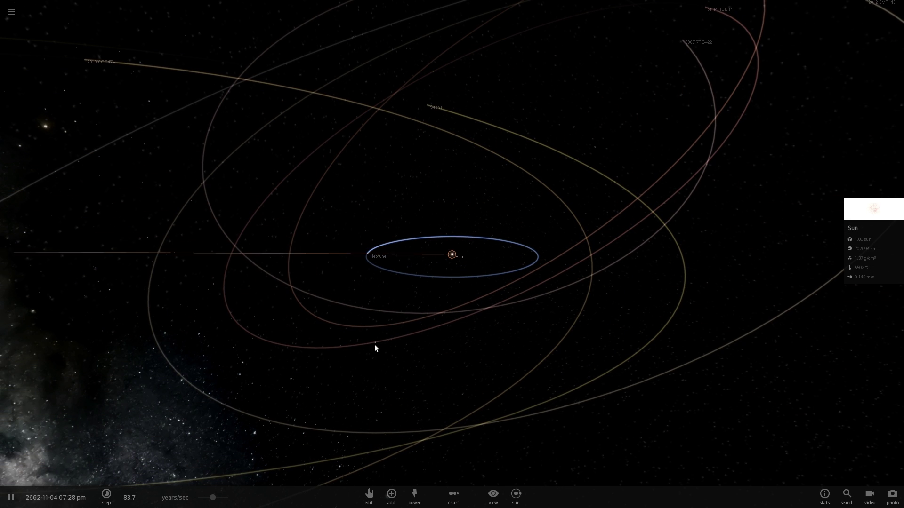
Add a random asteroid in orbit around the Sun and resume the simulation.
left_click(390, 494)
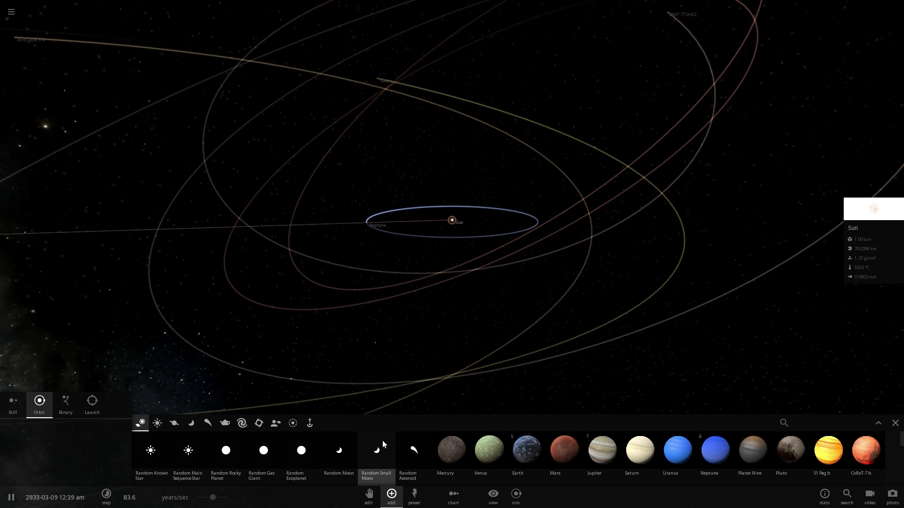
left_click(207, 422)
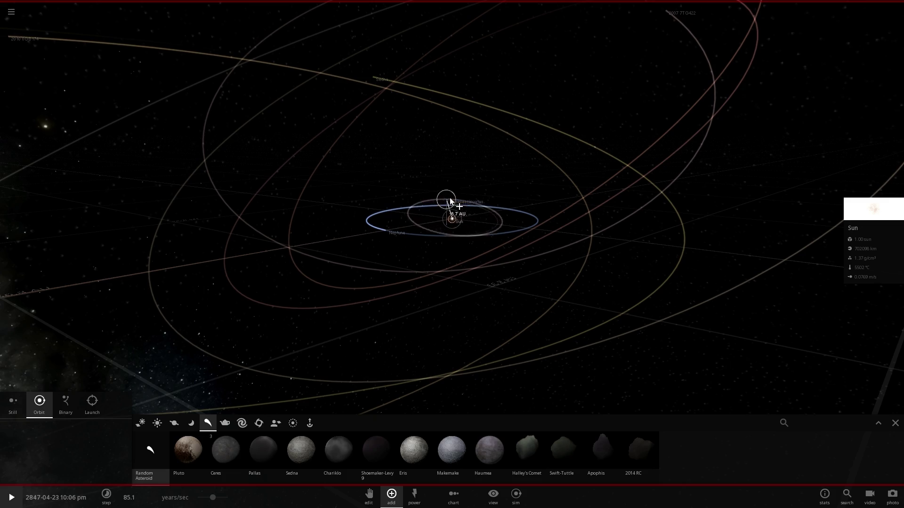
key("Escape")
left_click_drag(472, 165, 525, 245)
key("space")
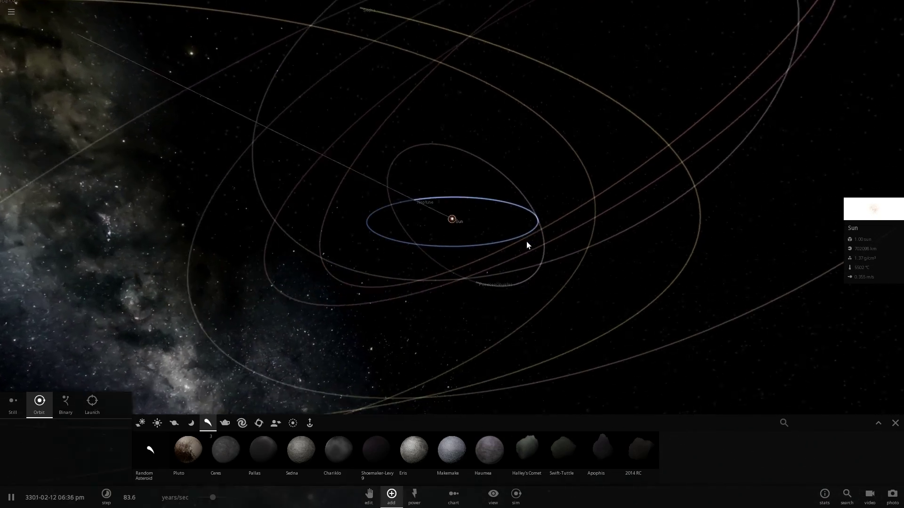
Open the Planet Nine in Our Solar System simulation and show Earth's properties.
left_click(18, 16)
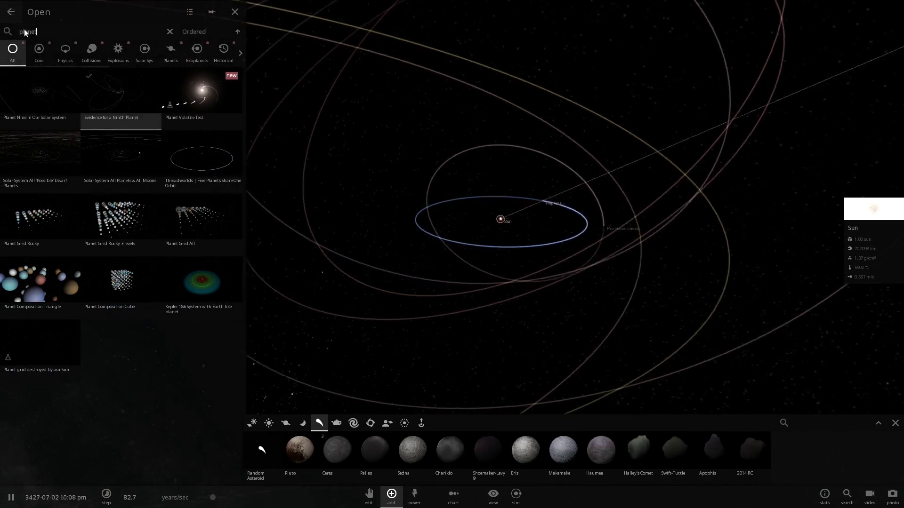
left_click(40, 87)
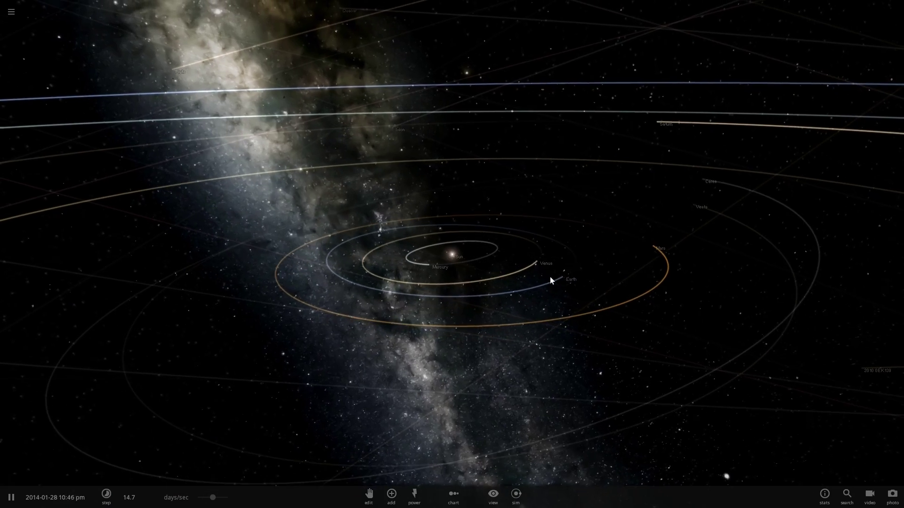
left_click(650, 271)
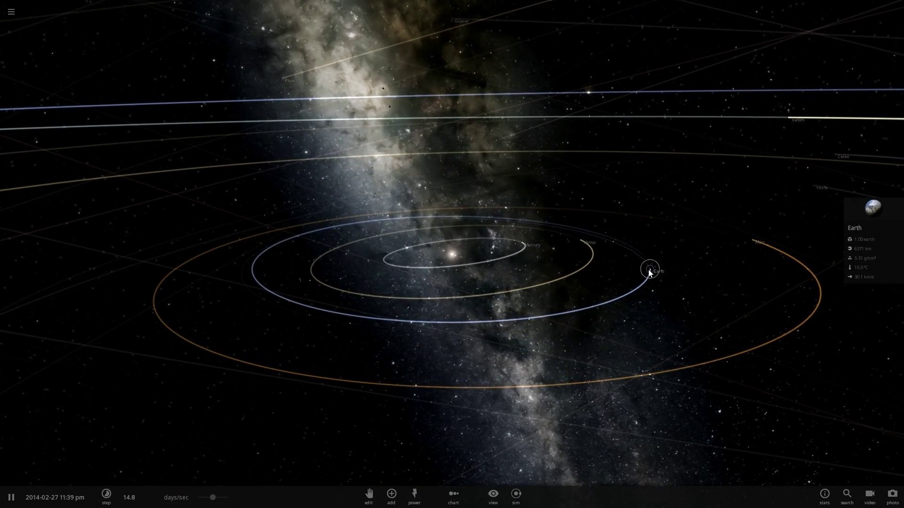
left_click(872, 208)
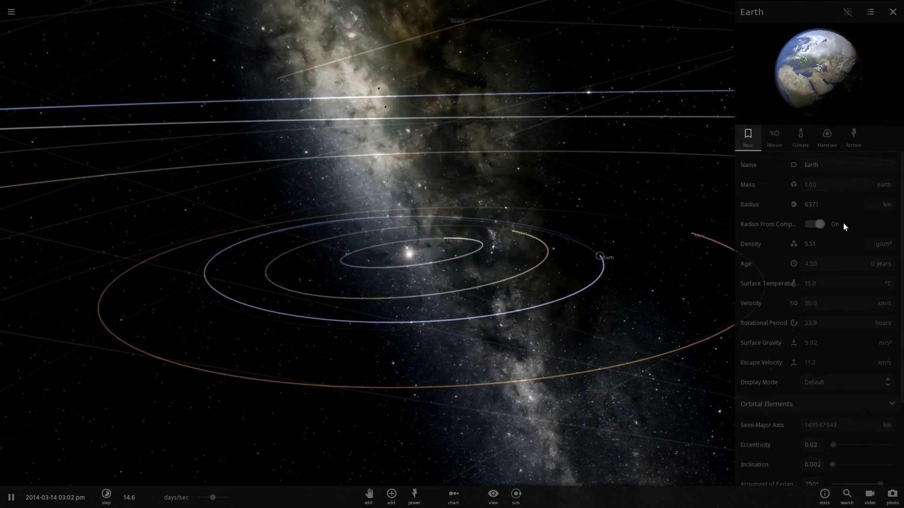
Compare the axis and orbital elements in the motion properties of Earth, Venus, Saturn and Jupiter.
left_click(781, 148)
scroll(795, 244, "down", 5)
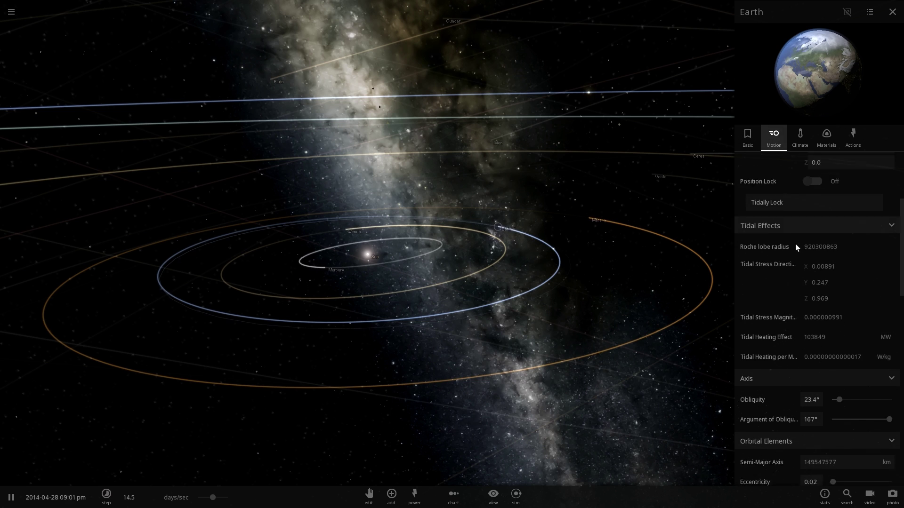
scroll(795, 243, "down", 2)
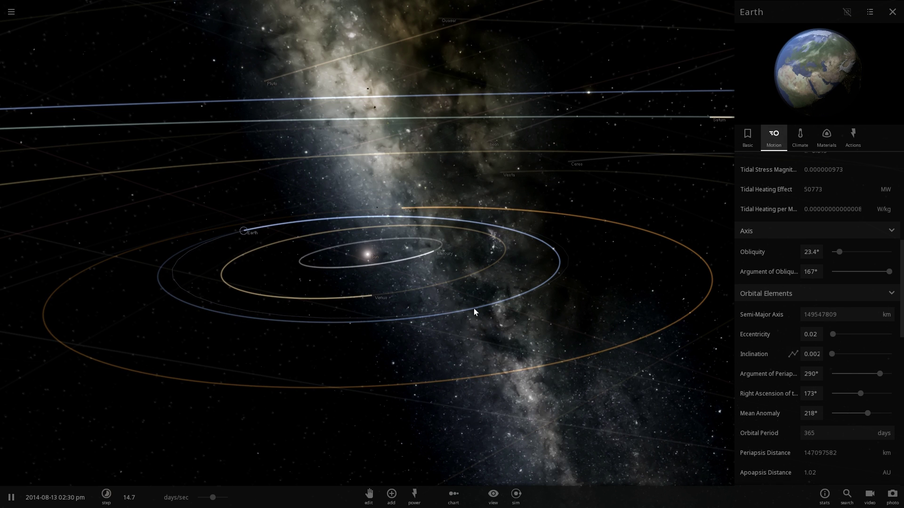
left_click(409, 293)
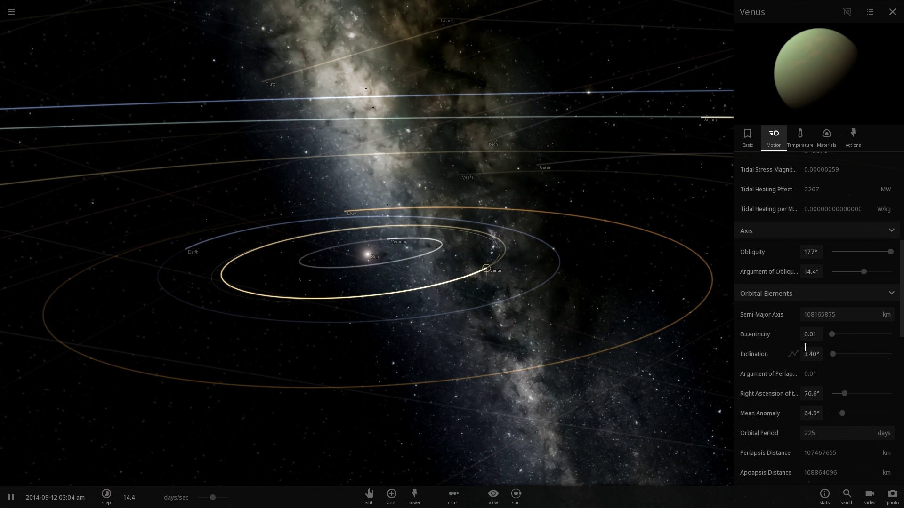
scroll(575, 352, "down", 3)
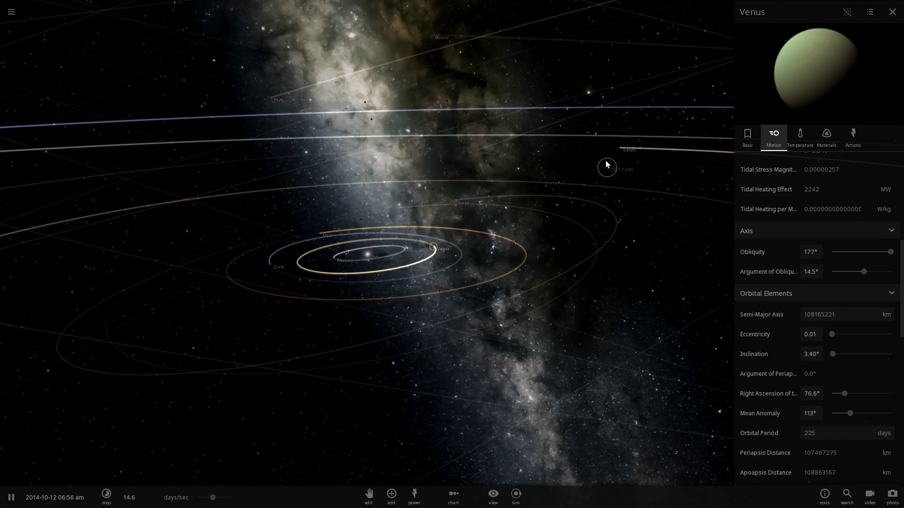
left_click(616, 150)
scroll(797, 354, "down", 2)
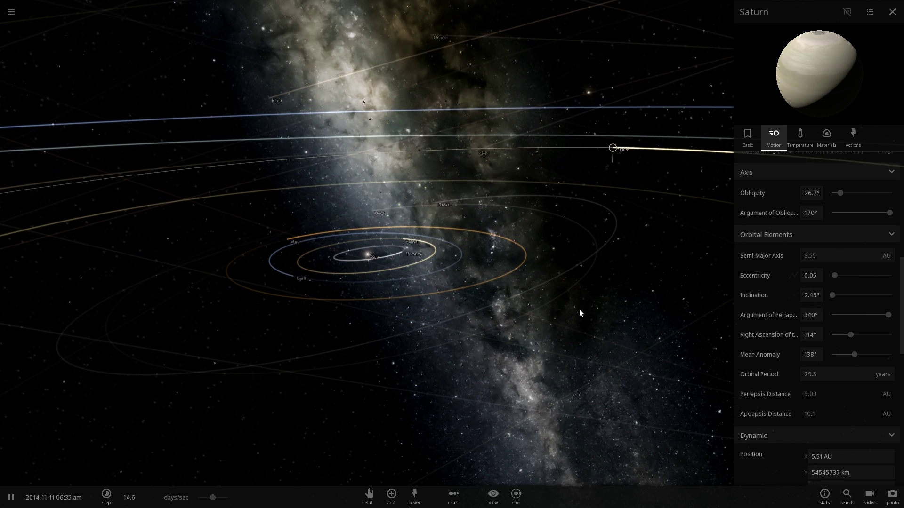
left_click(423, 214)
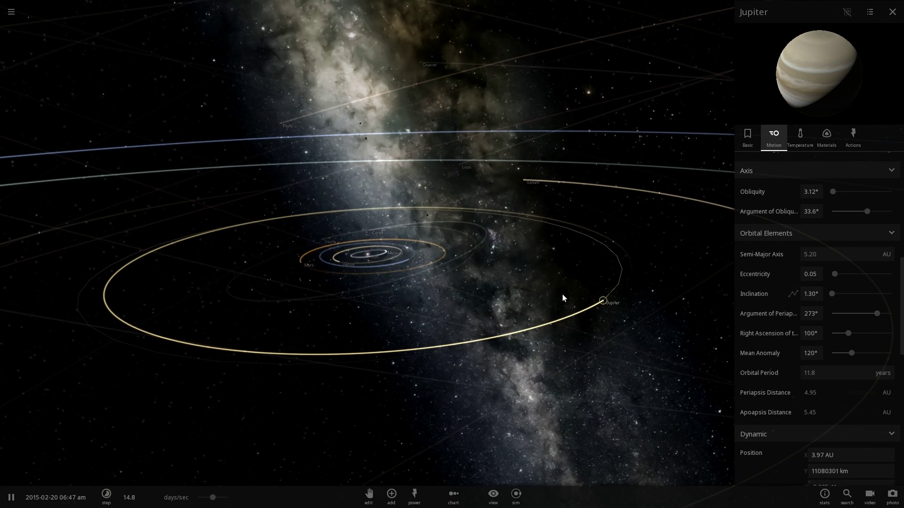
Examine Jupiter's orbit nearly edge-on against the orbital plane of the inner planets.
left_click_drag(573, 301, 367, 312)
scroll(438, 305, "up", 3)
scroll(367, 310, "up", 3)
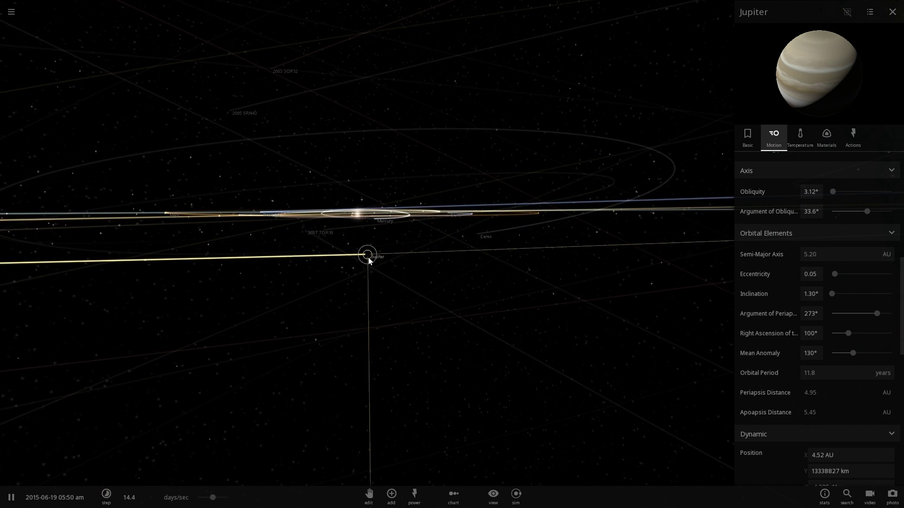
Examine the orbits of Jupiter, Venus and Mercury from nearly edge-on and from above, comparing their orbital elements.
left_click_drag(370, 260, 387, 247)
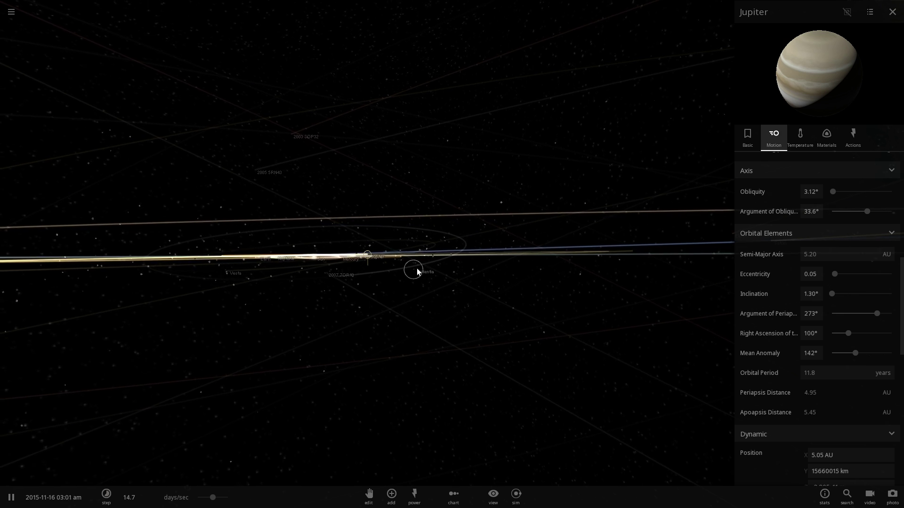
left_click_drag(415, 268, 433, 310)
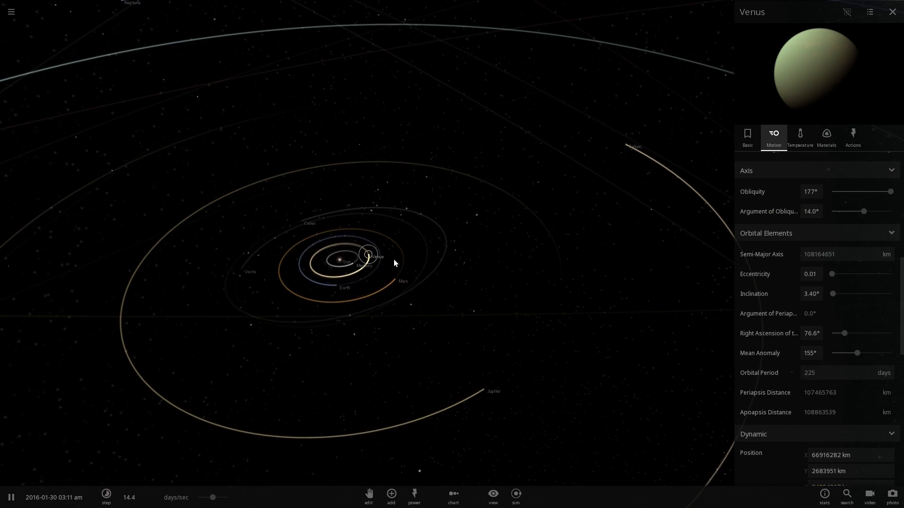
scroll(397, 259, "up", 5)
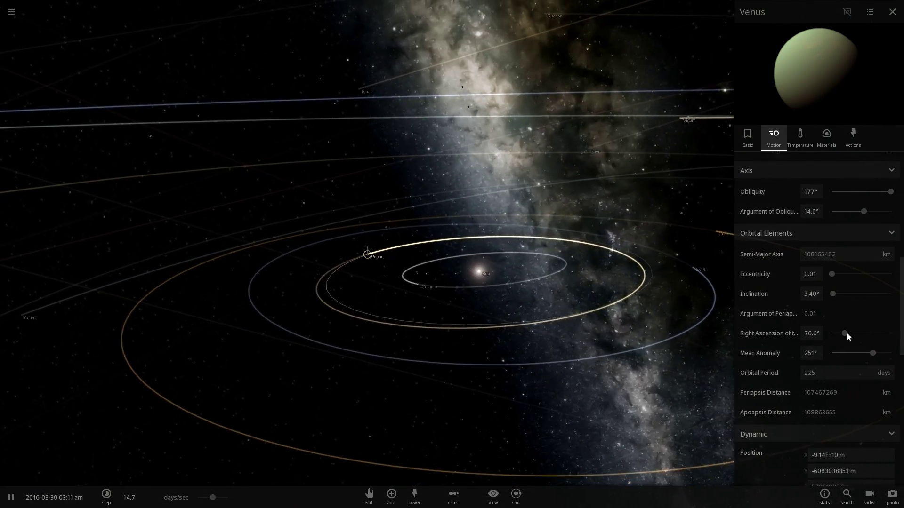
left_click(562, 254)
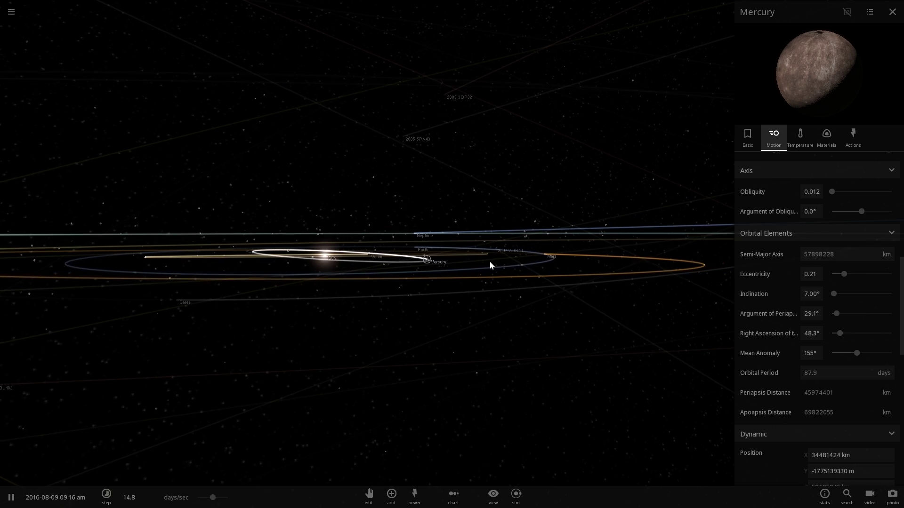
left_click_drag(490, 266, 448, 331)
scroll(469, 289, "down", 5)
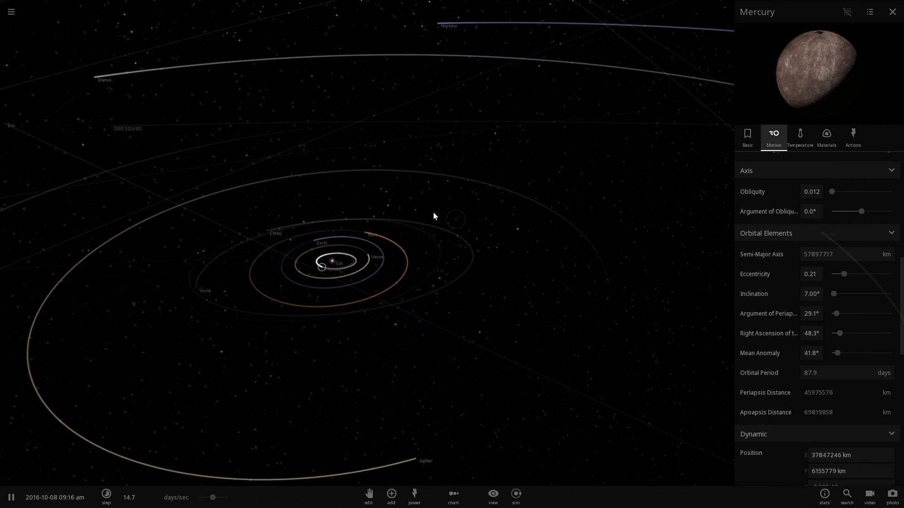
Add Suns in orbit about 14 AU from Sagittarius A* in the black hole simulation and pause it.
left_click(11, 13)
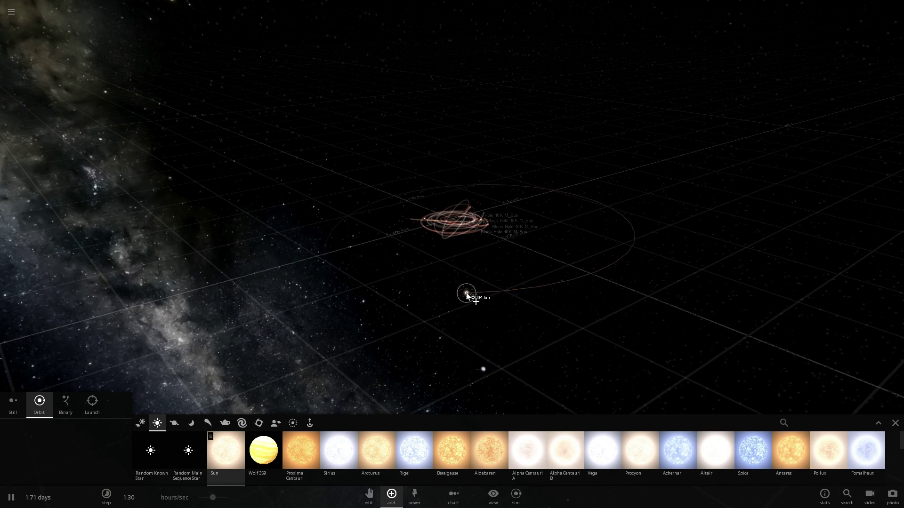
right_click_drag(451, 295, 413, 294)
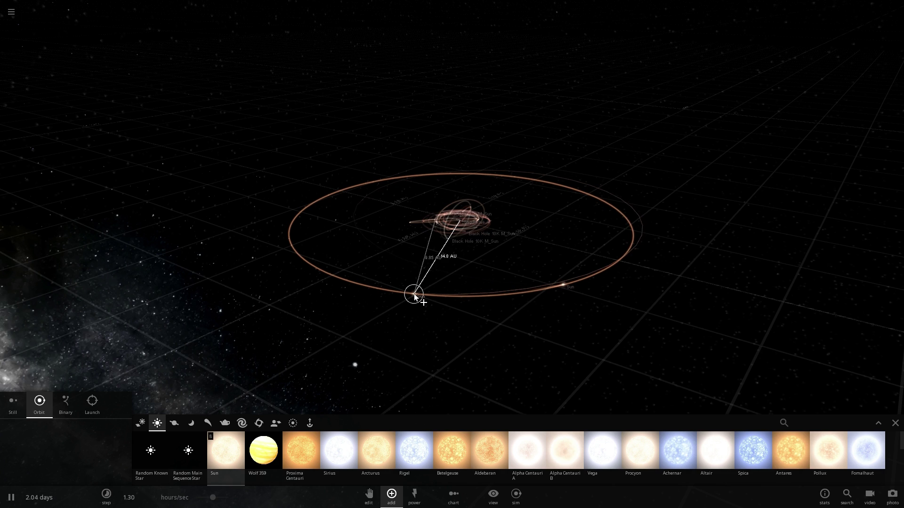
left_click(414, 296)
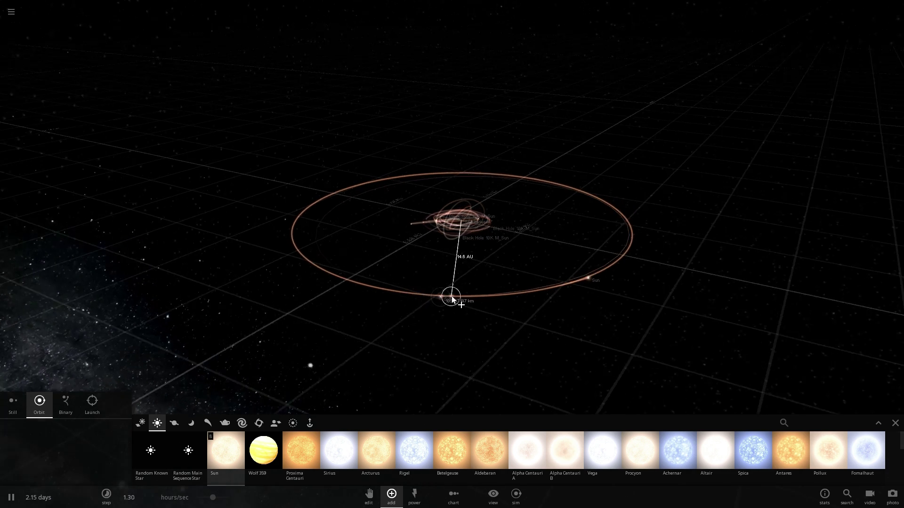
key("Escape")
key("space")
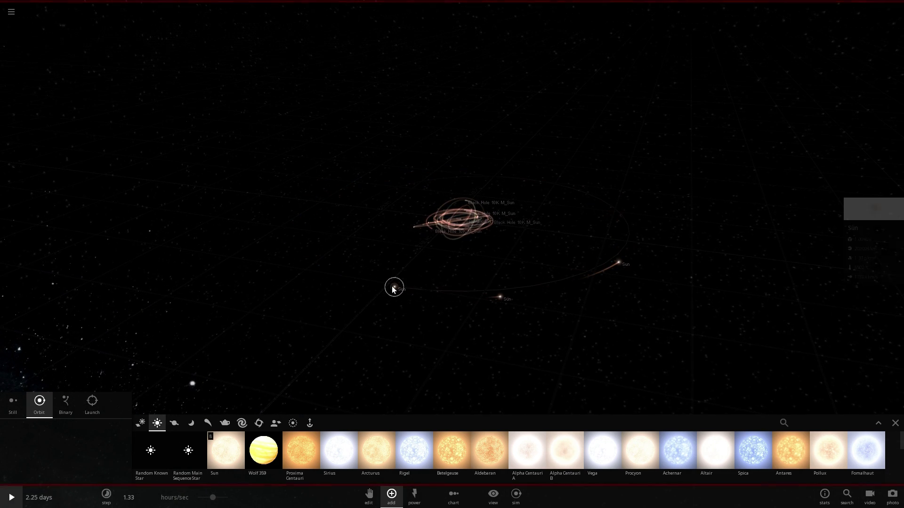
Set the orbital eccentricity of the newly added trailing Sun to 0.18 in its motion properties.
left_click(855, 215)
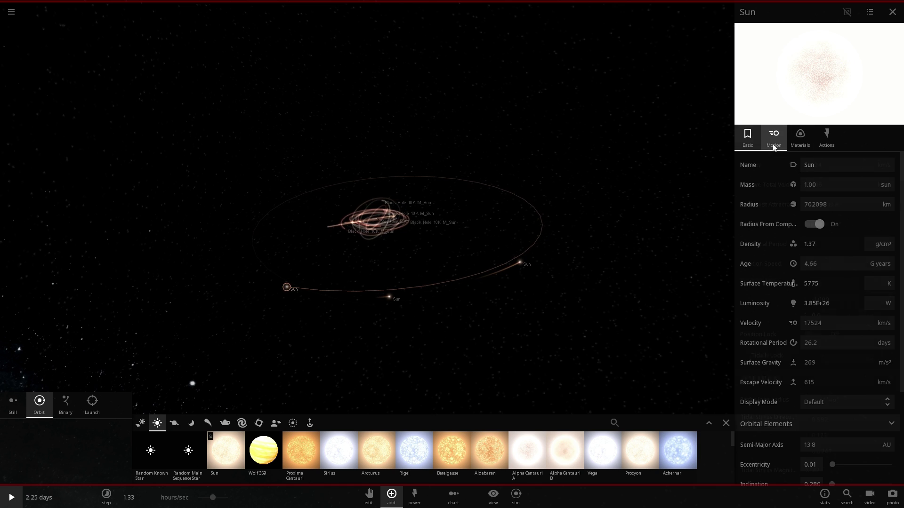
left_click(773, 141)
scroll(827, 261, "down", 5)
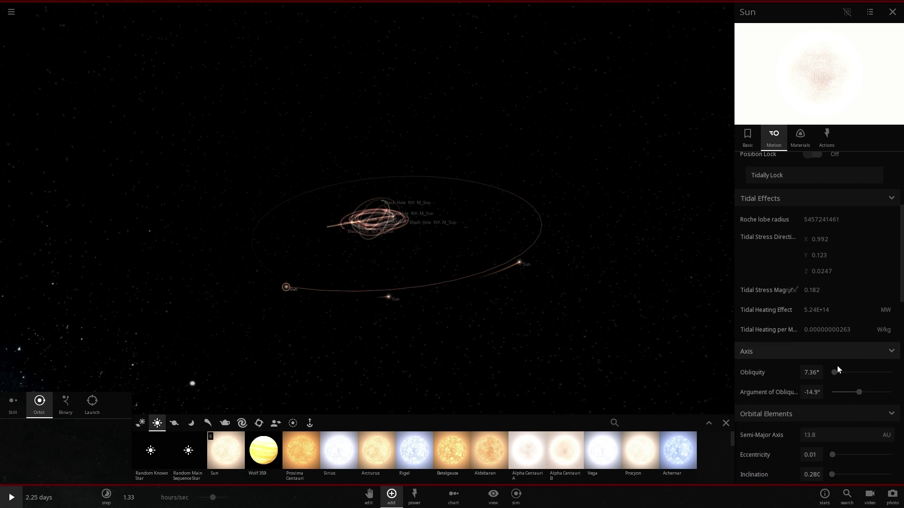
scroll(831, 332, "down", 3)
left_click_drag(834, 397, 844, 396)
left_click_drag(584, 304, 602, 269)
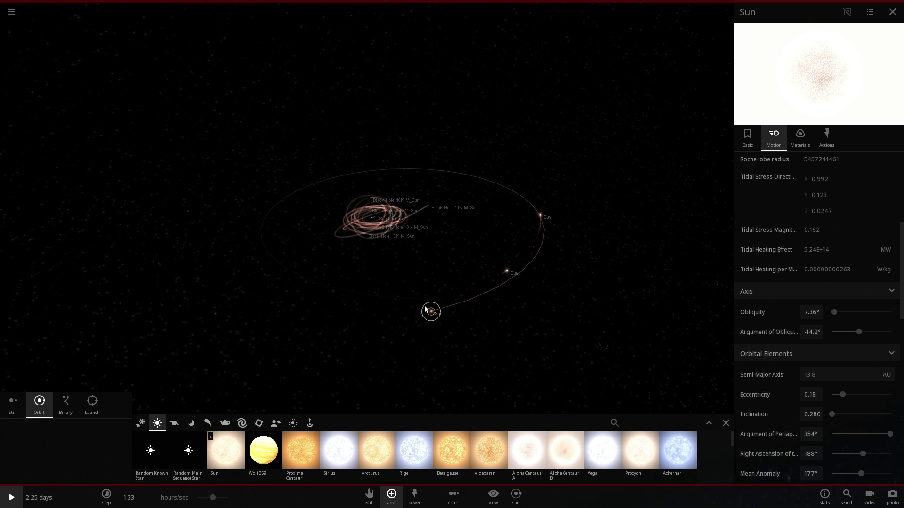
Set the orbital inclination of the Sun on the 15.9 AU orbit to 7.05°.
double_click(431, 315)
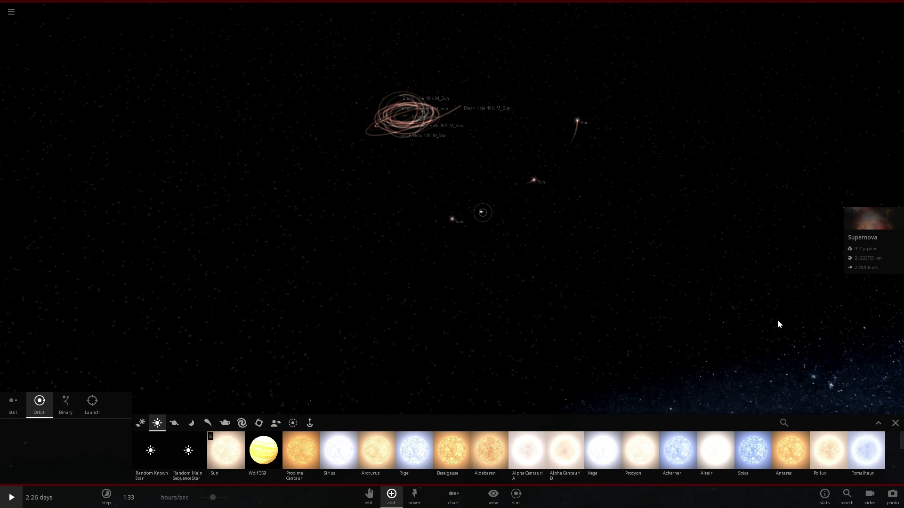
left_click_drag(833, 354, 834, 354)
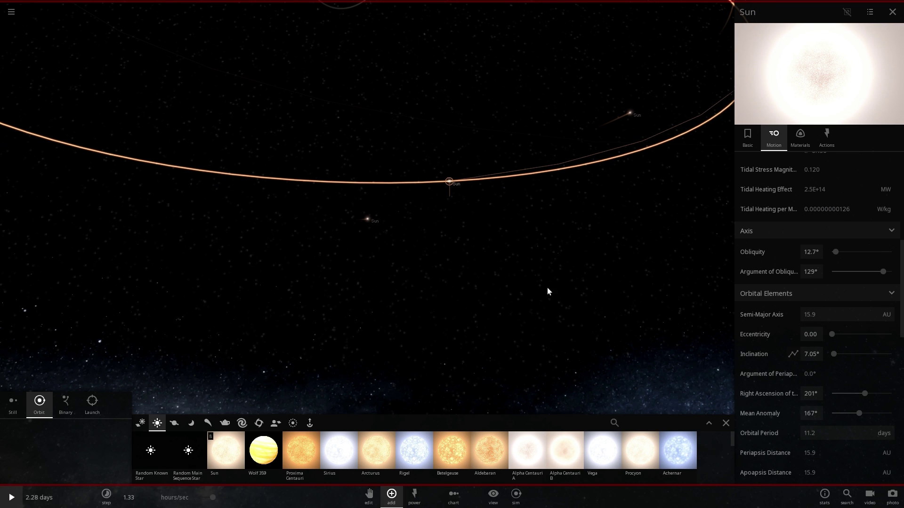
scroll(527, 275, "down", 3)
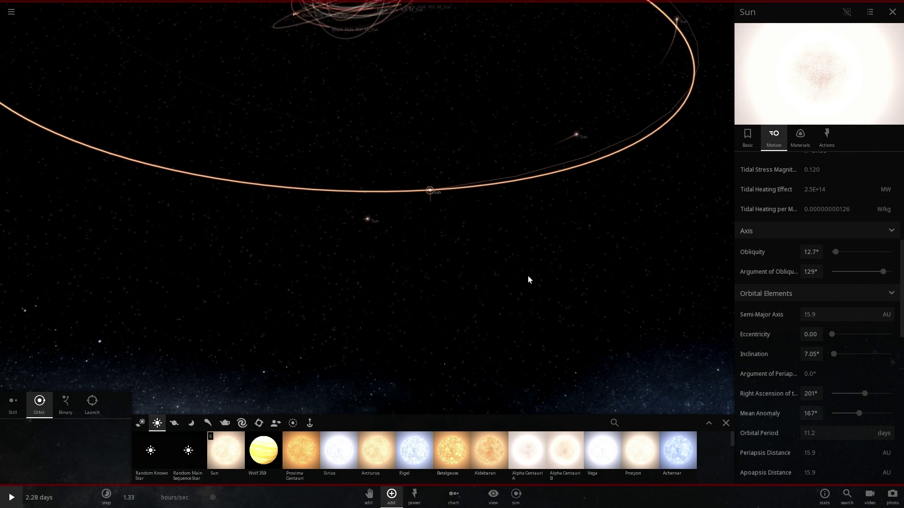
left_click_drag(519, 266, 573, 212)
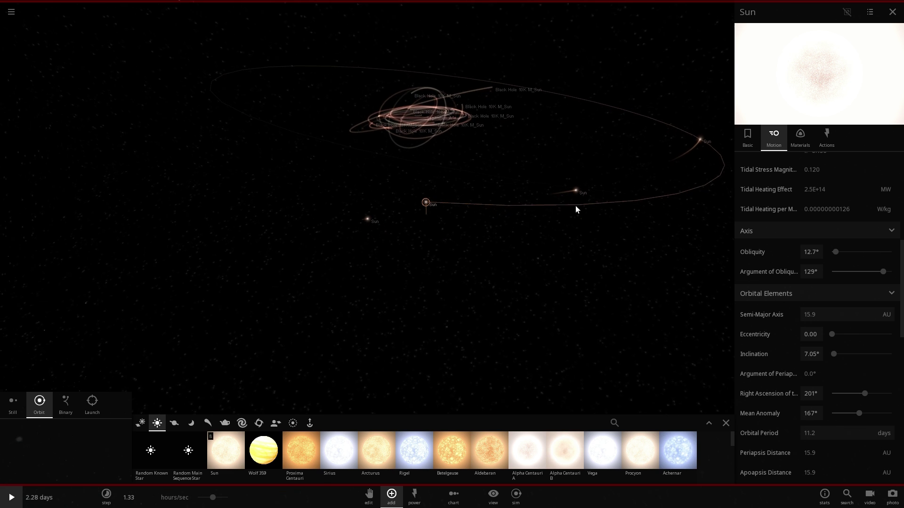
Add an Earth in orbit about 3.1 million km from the leading Sun on the nearly circular orbit.
double_click(700, 145)
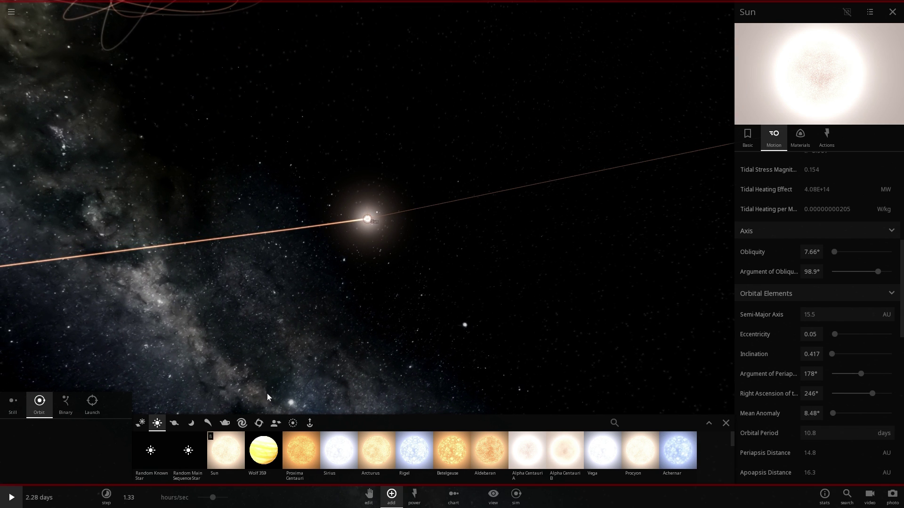
left_click(182, 424)
left_click(337, 450)
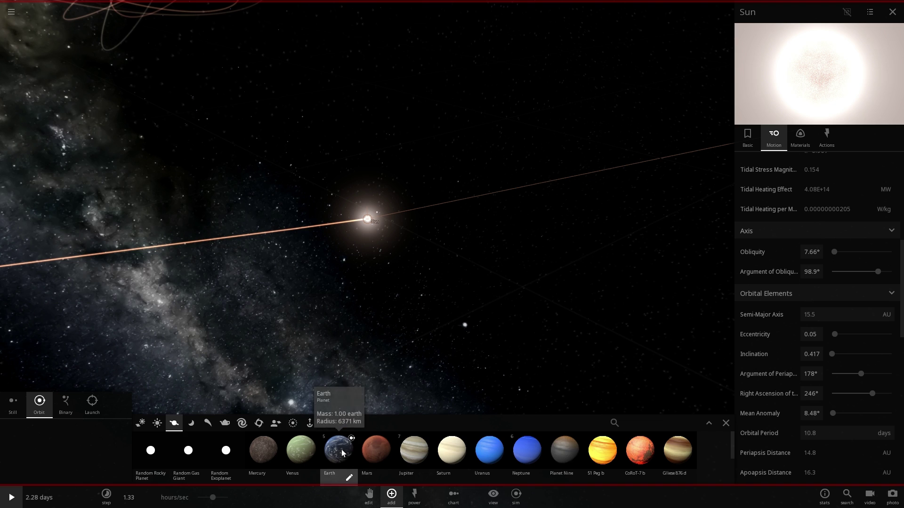
scroll(370, 237, "up", 5)
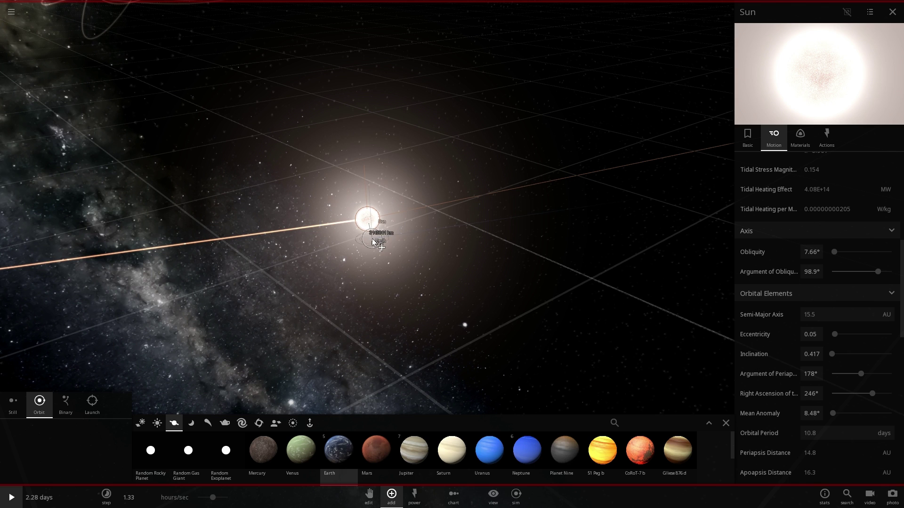
left_click(375, 242)
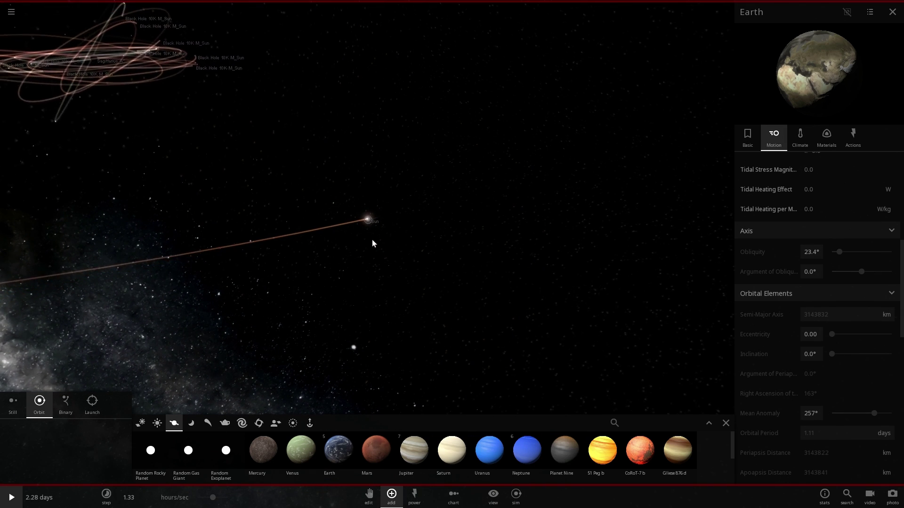
Add an Earth in orbit about 5.2 million km from the Sun on the eccentric orbit.
key("ctrl+z")
scroll(344, 244, "down", 5)
key("Escape")
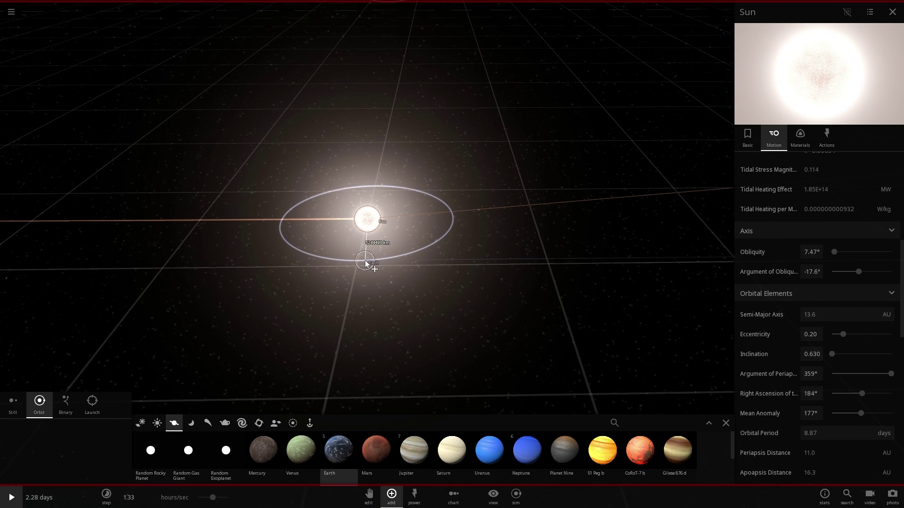
left_click(368, 262)
key("Escape")
scroll(447, 262, "down", 3)
scroll(446, 265, "down", 5)
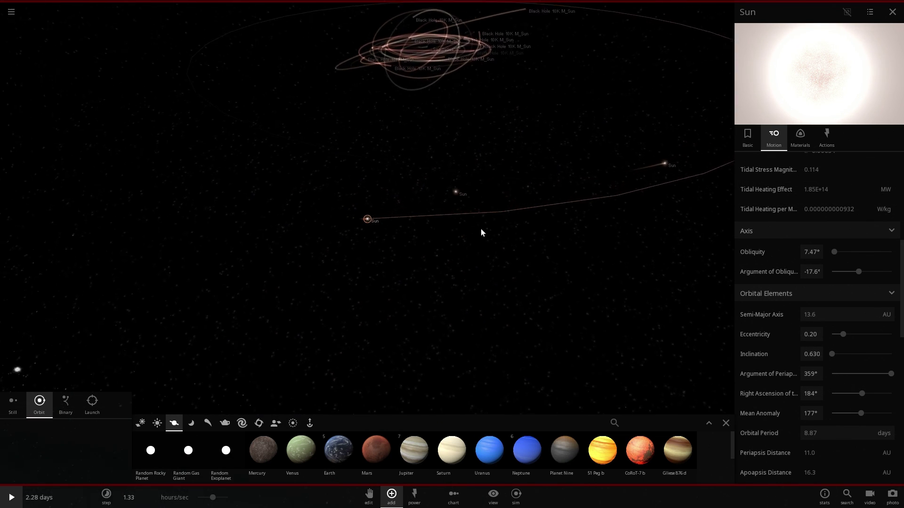
Rename the leading Sun on the nearly circular orbit as Circular.
left_click_drag(563, 210, 488, 134)
left_click(486, 128)
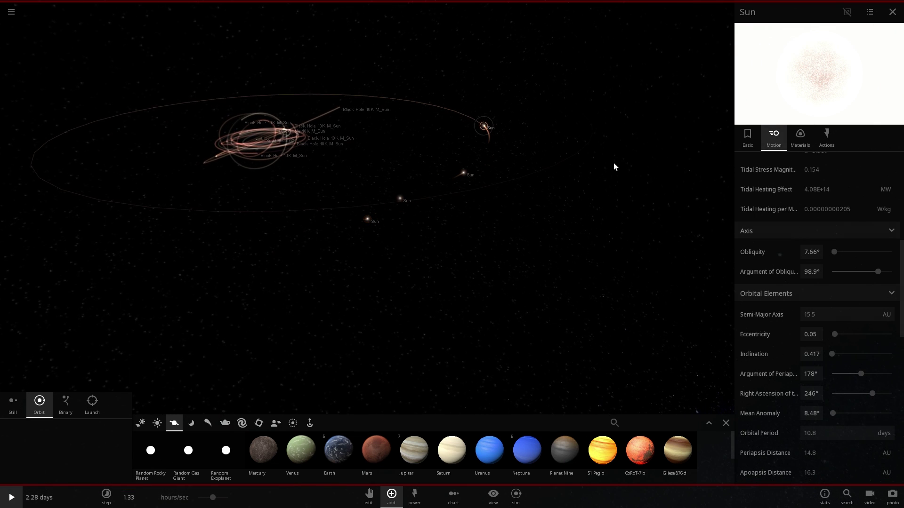
left_click(748, 142)
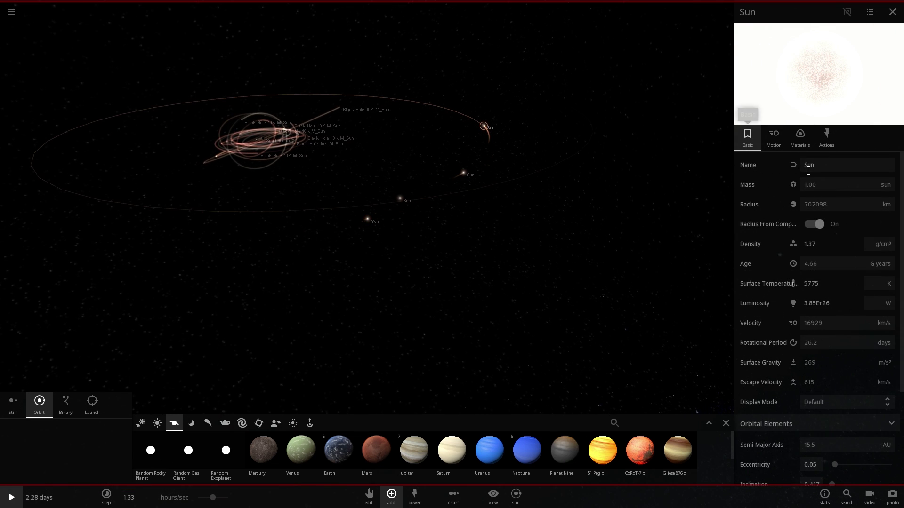
left_click_drag(788, 164, 784, 164)
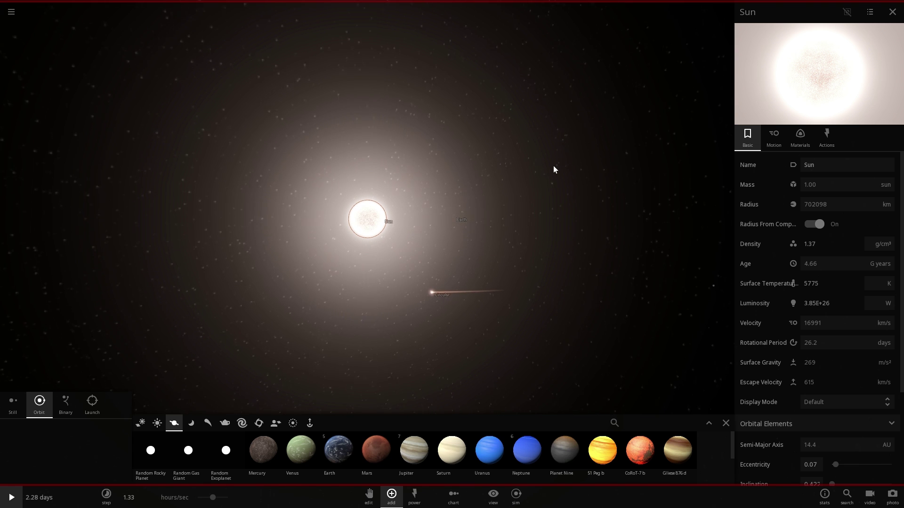
Set the inclination of the Earth orbiting the 14.4 AU Sun to 12.7° and rename that Sun as Inclined Earth.
left_click_drag(552, 168, 452, 221)
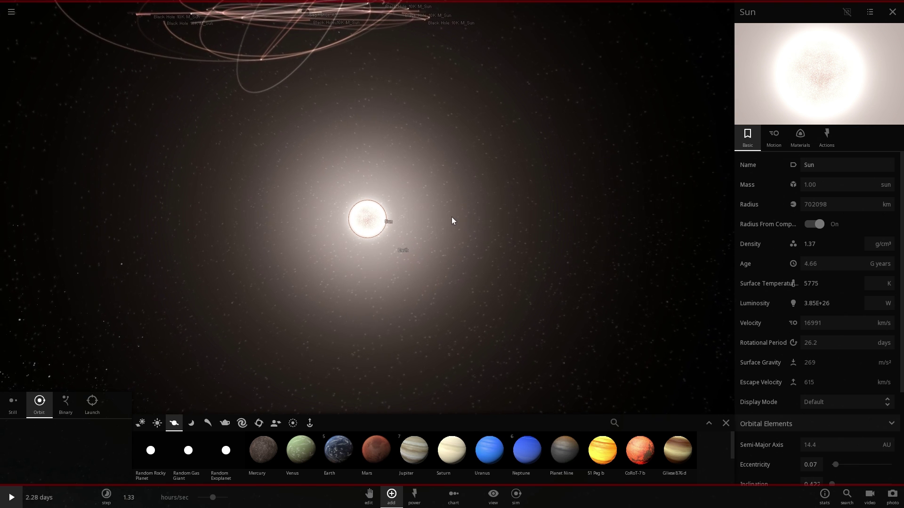
left_click(395, 250)
scroll(817, 250, "down", 3)
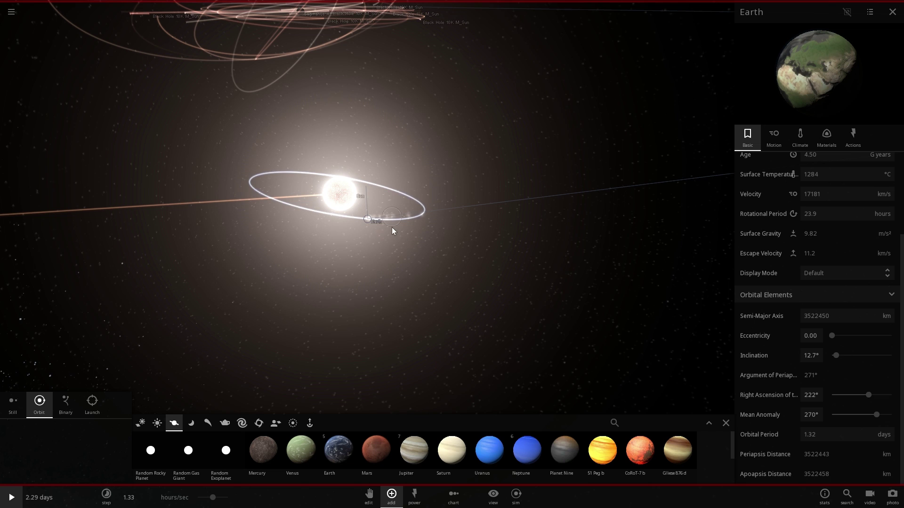
left_click(339, 193)
scroll(766, 162, "up", 3)
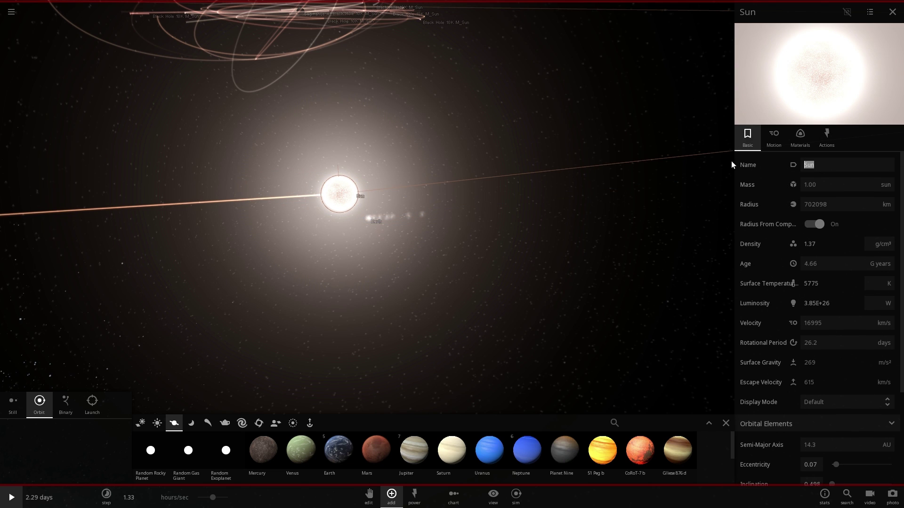
Set the eccentricity of the Earth around the eccentric-orbit Sun to 0.13 and rename that Sun as Eccentric Earth.
scroll(695, 145, "down", 10)
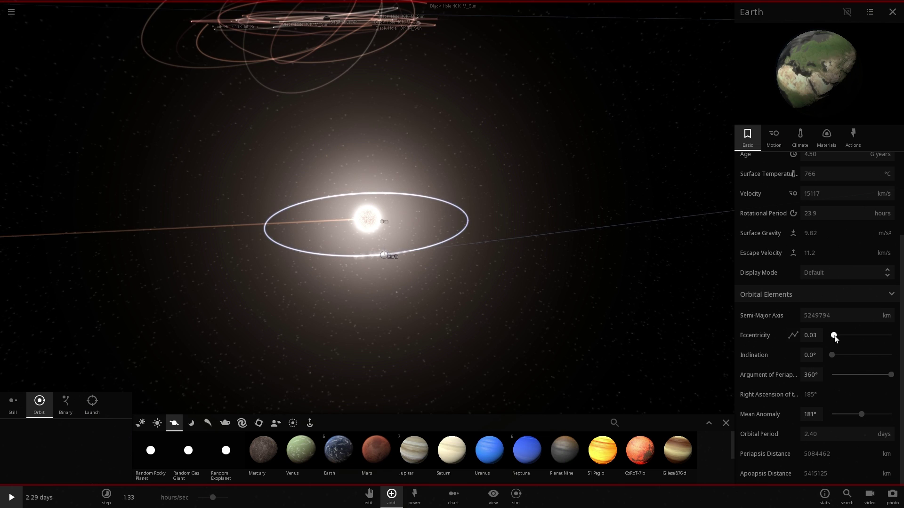
scroll(472, 256, "down", 3)
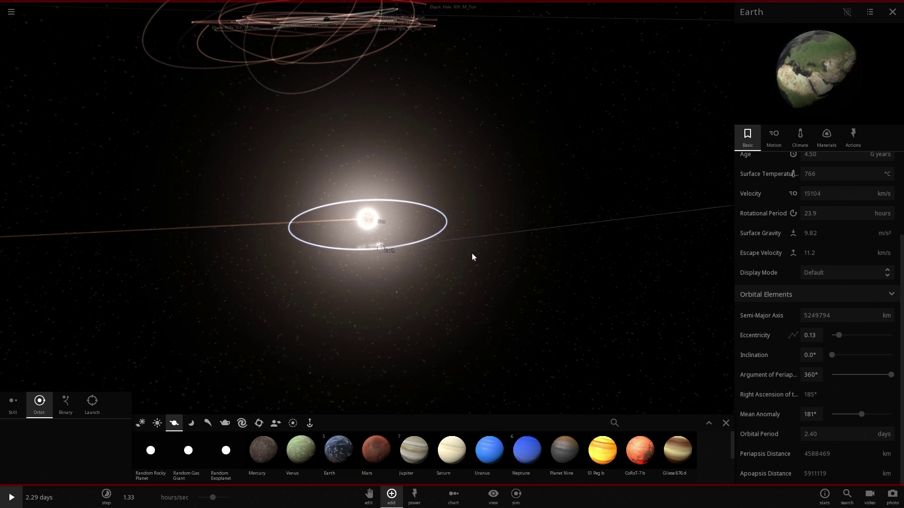
left_click(371, 219)
scroll(806, 174, "up", 3)
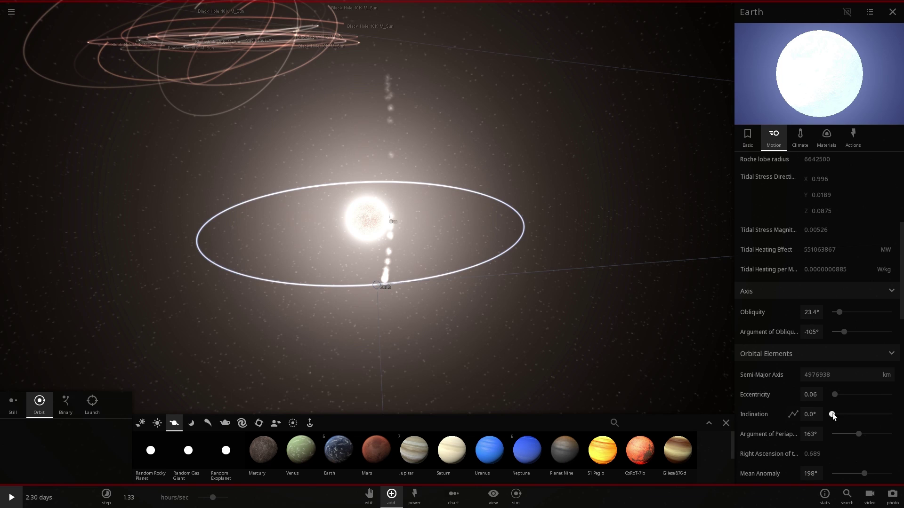
Set the inclination of the Earth around the inclined-orbit Sun to 7.05° and rename that Sun as Eccentric and Inclined.
left_click_drag(831, 414, 834, 416)
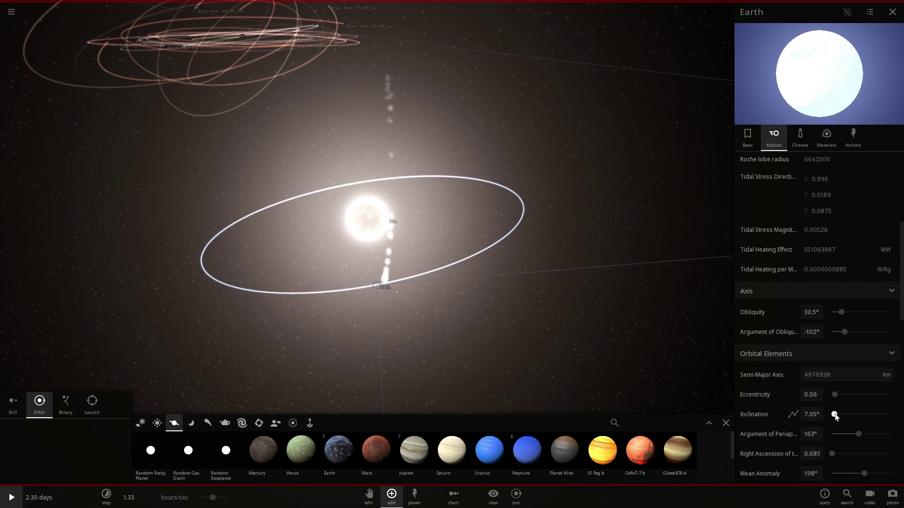
left_click(355, 226)
scroll(805, 201, "up", 5)
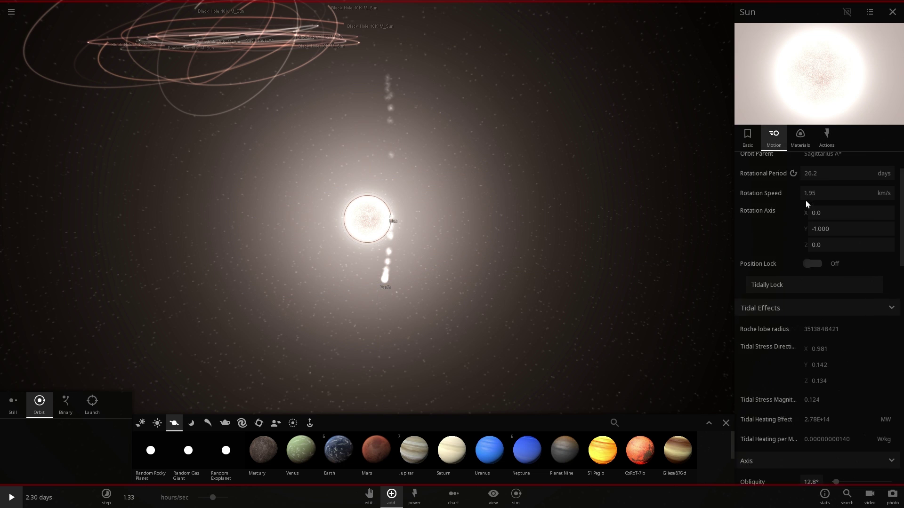
left_click(748, 136)
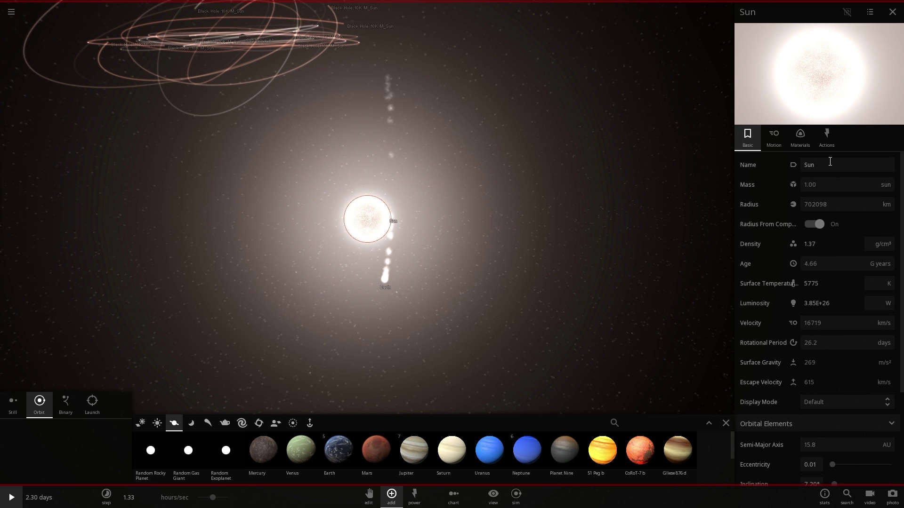
type("Eccentric and Inclined")
key("Return")
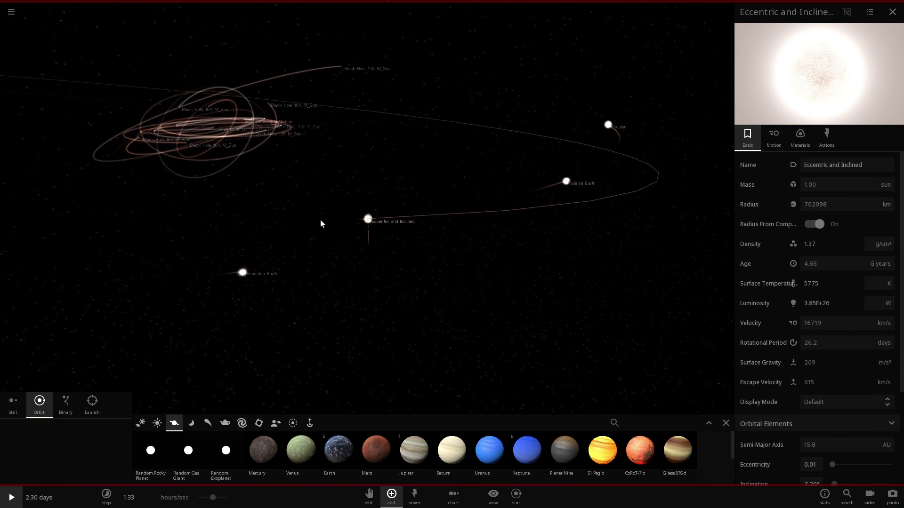
Add another Sun about 17.3 AU from the central black hole and an Earth orbiting it at about 3400248 km.
left_click(158, 424)
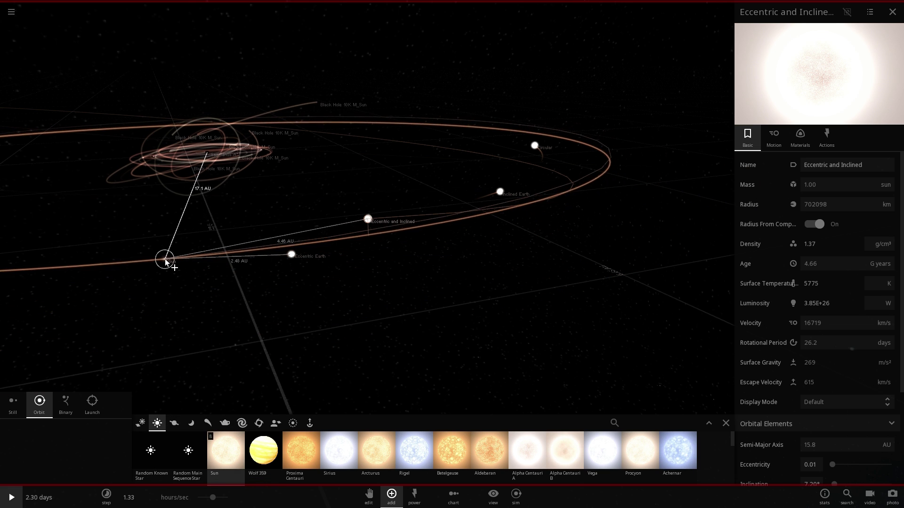
left_click(125, 268)
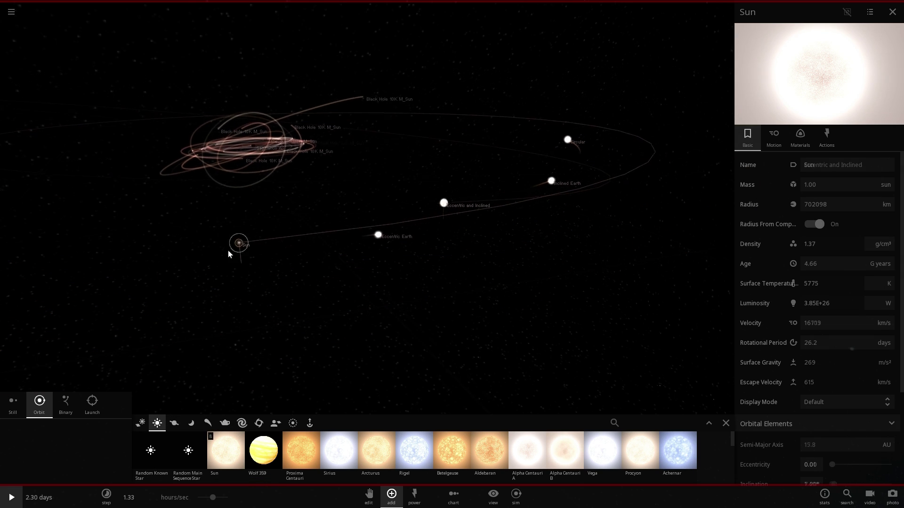
left_click(174, 423)
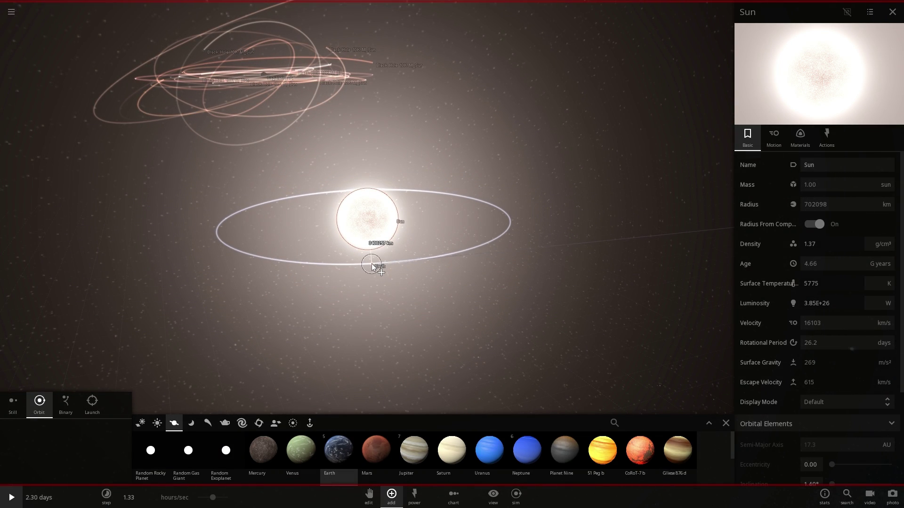
left_click(372, 266)
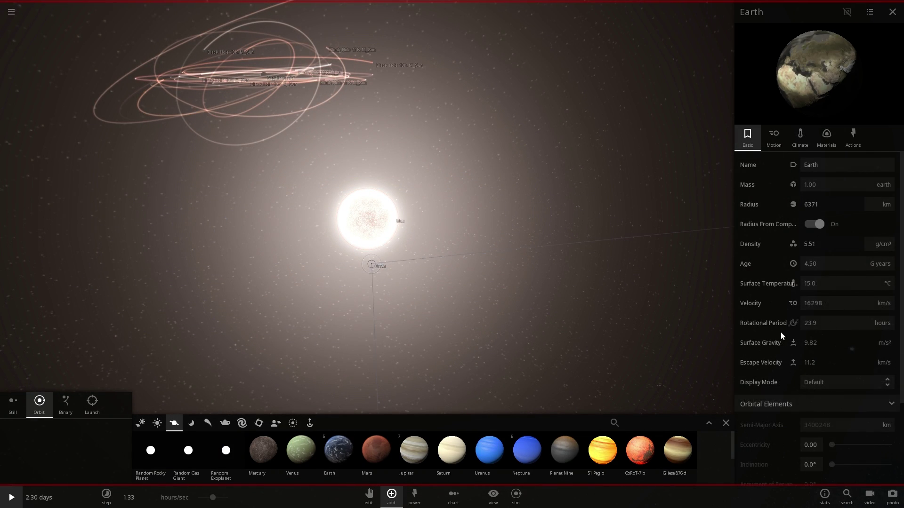
Set the new Earth's inclination to about 90° and run the simulation.
scroll(790, 344, "down", 2)
left_click_drag(832, 355, 868, 360)
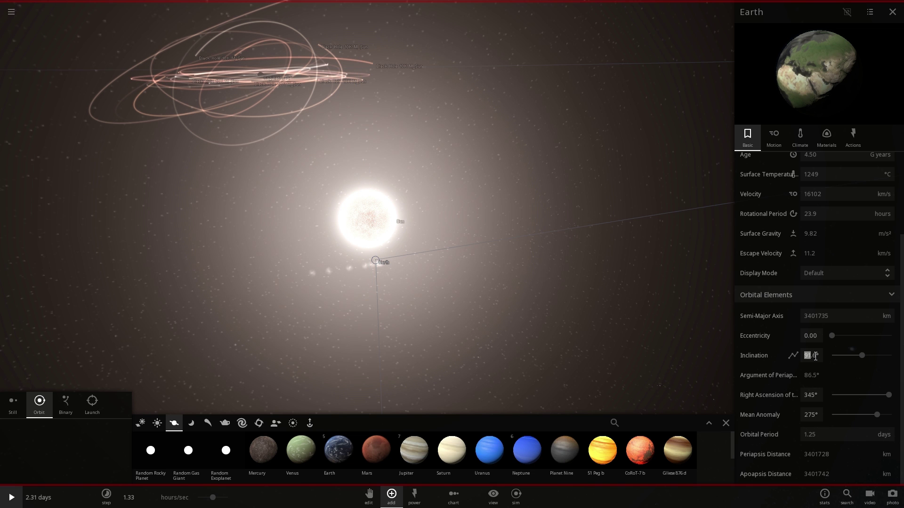
key("space")
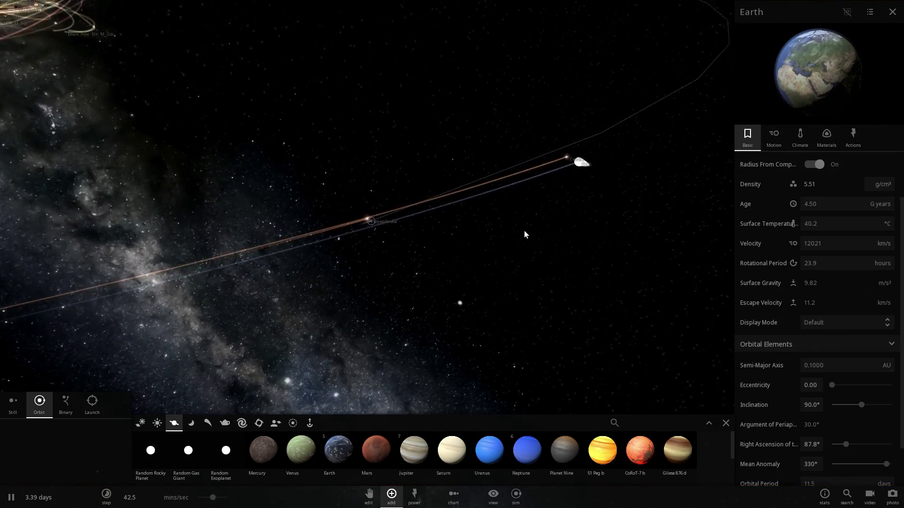
Focus on the Circular Sun and inspect the climate properties of its Earth.
left_click_drag(524, 231, 537, 280)
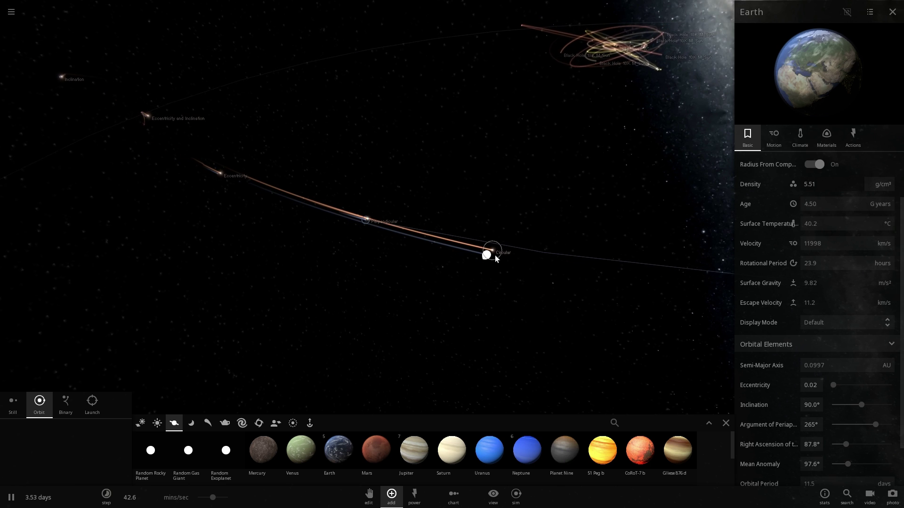
double_click(492, 254)
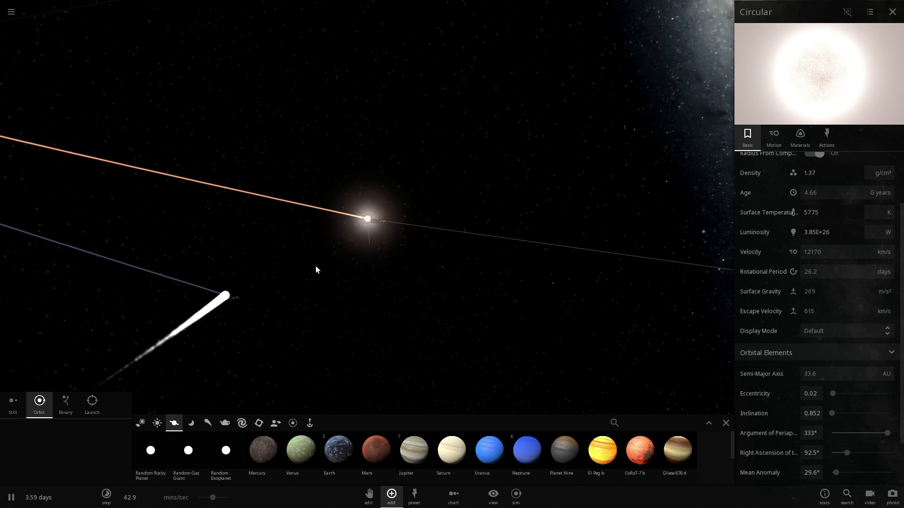
left_click(228, 301)
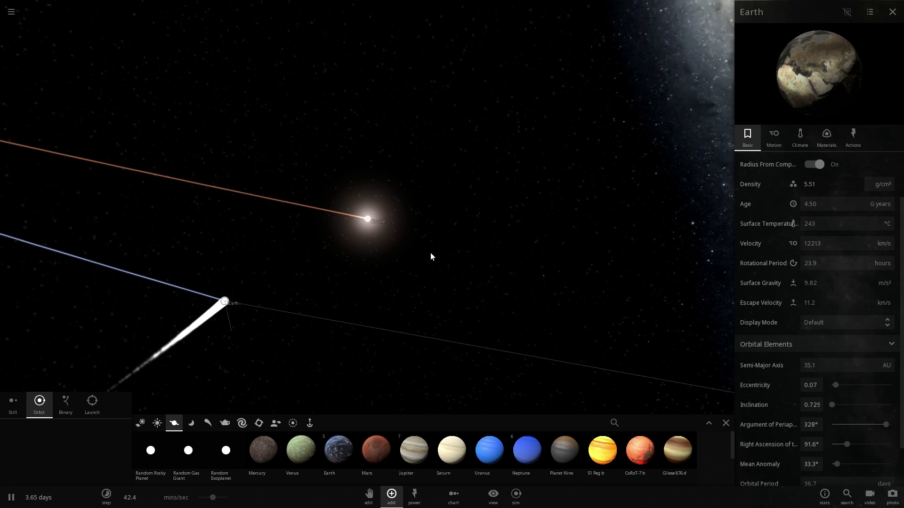
left_click(800, 136)
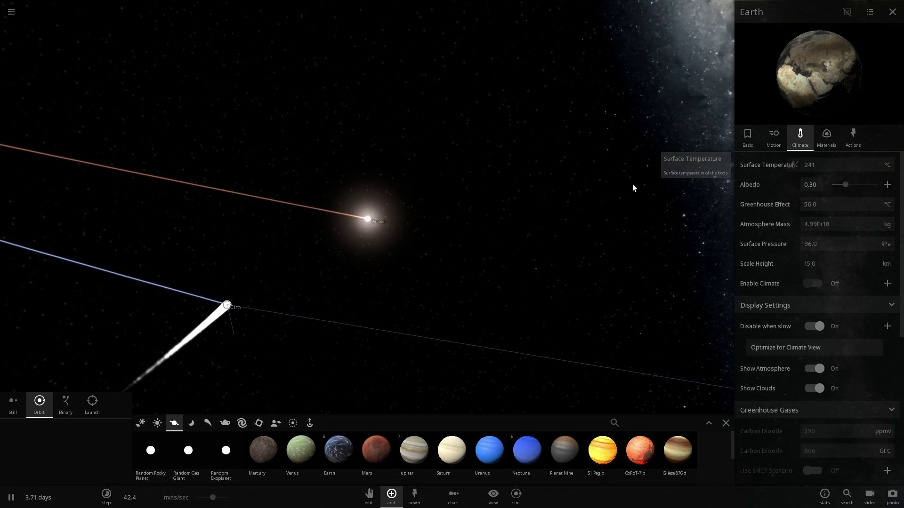
scroll(589, 207, "down", 10)
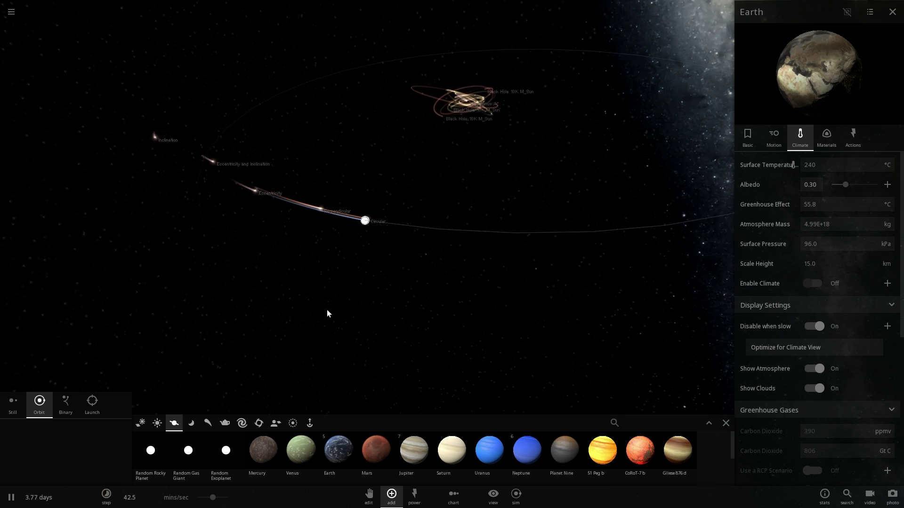
Raise the simulation speed in stages to about 2.04 hours/sec.
mouse_move(213, 499)
left_click_drag(214, 500, 217, 499)
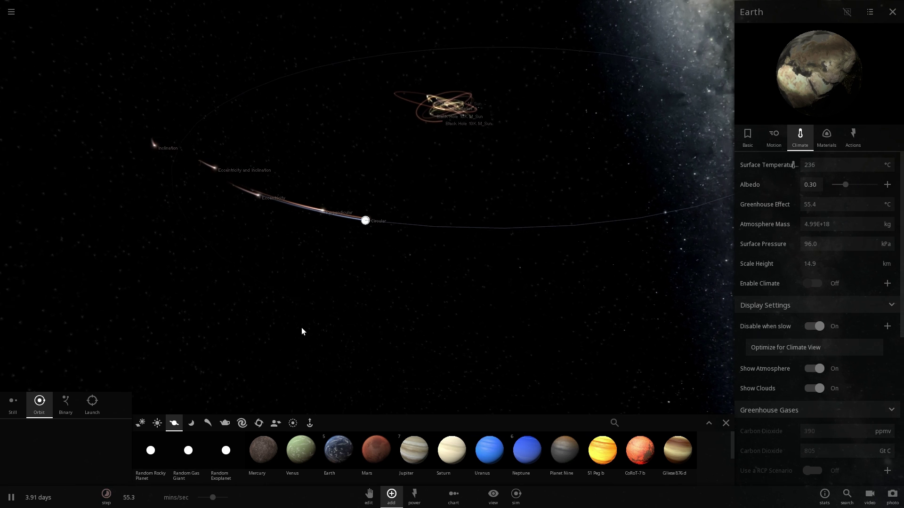
scroll(391, 235, "up", 3)
right_click_drag(391, 235, 327, 232)
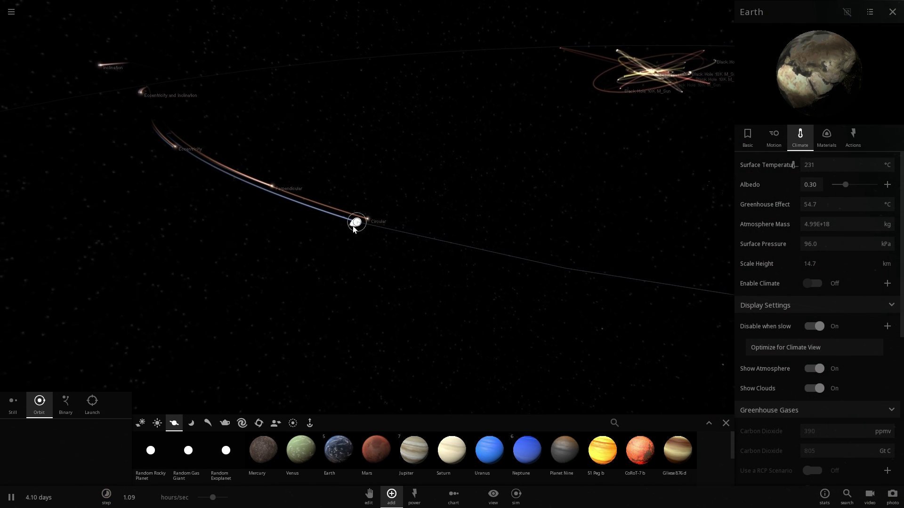
right_click_drag(357, 204, 339, 209)
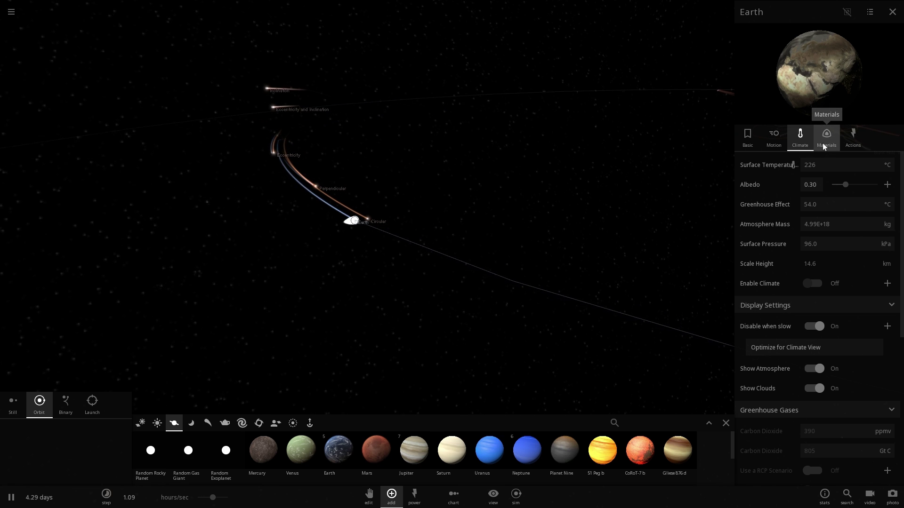
left_click_drag(214, 497, 216, 498)
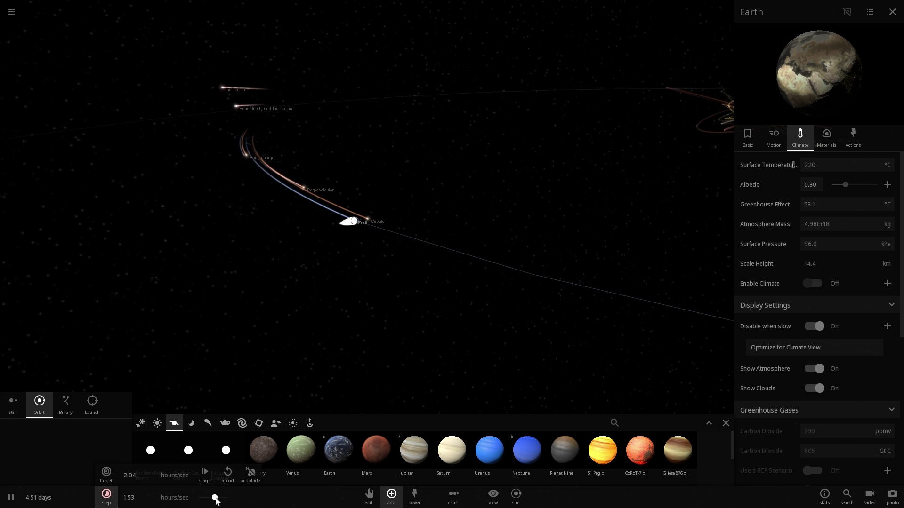
Increase the simulation speed further to about 13 hours/sec, and briefly pause and resume the simulation.
scroll(323, 324, "up", 3)
scroll(357, 236, "up", 3)
scroll(303, 239, "down", 1)
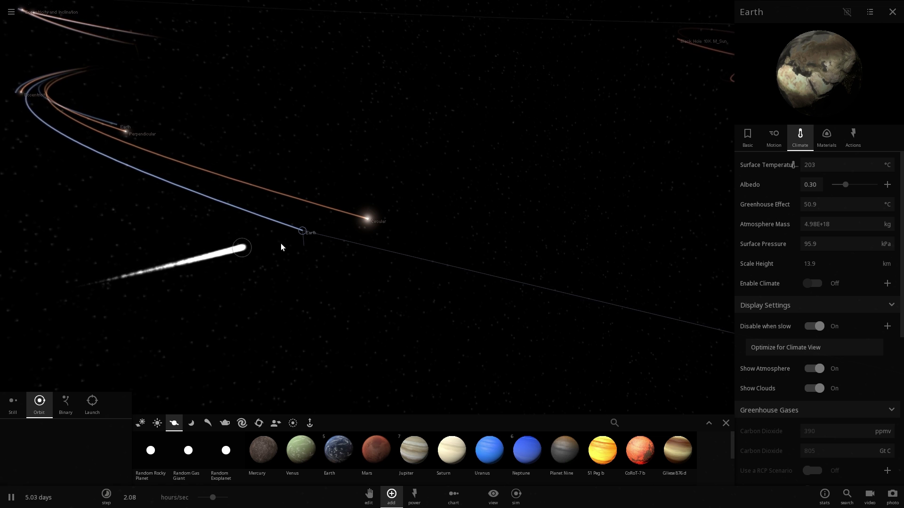
left_click_drag(212, 499, 217, 499)
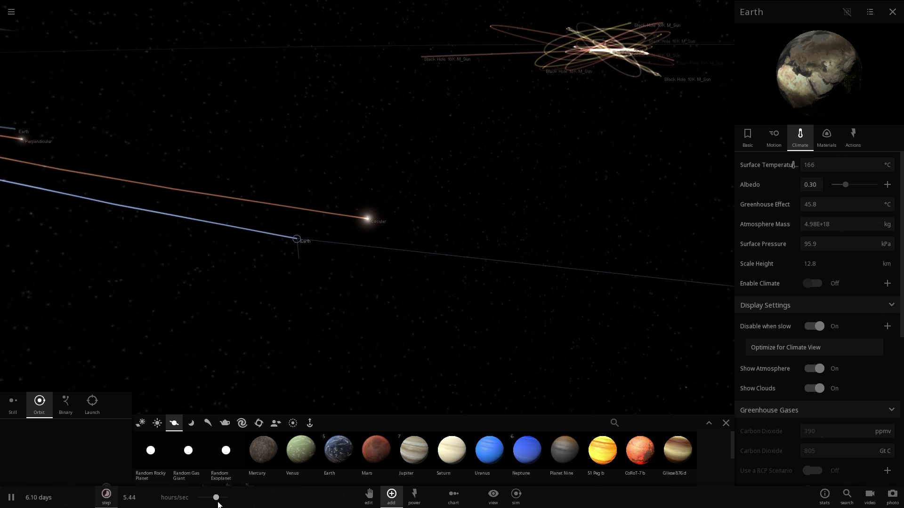
scroll(209, 496, "up", 3)
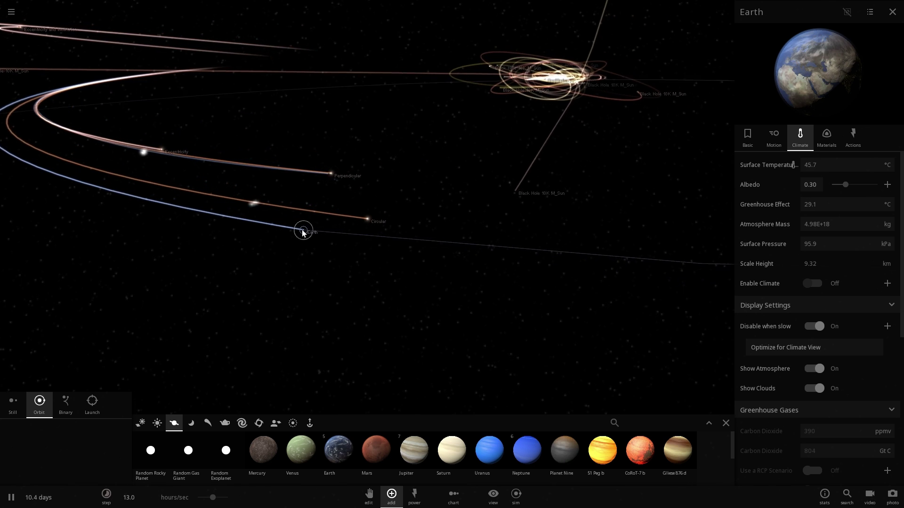
key("space")
key("space")
Focus on the Perpendicular and Inclination Suns in turn, select the Inclination Sun's Earth and compare the orbit trails around the black hole.
double_click(344, 171)
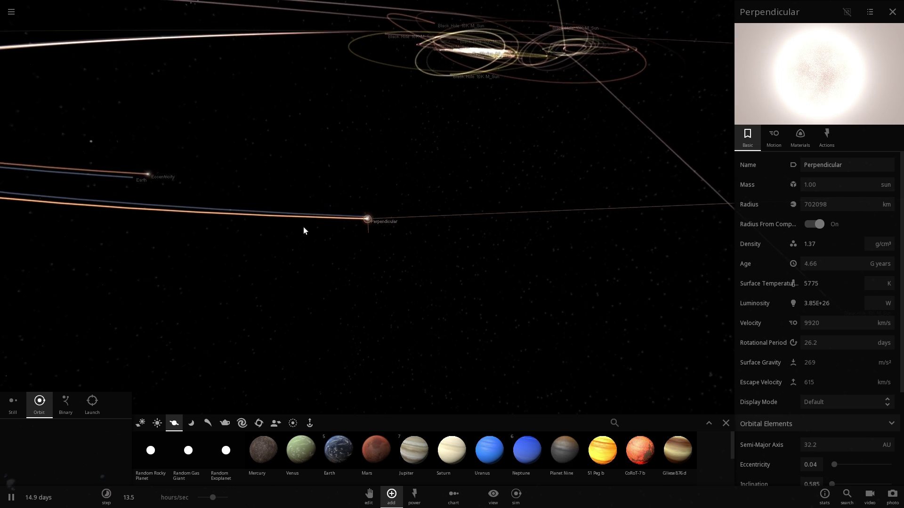
double_click(157, 194)
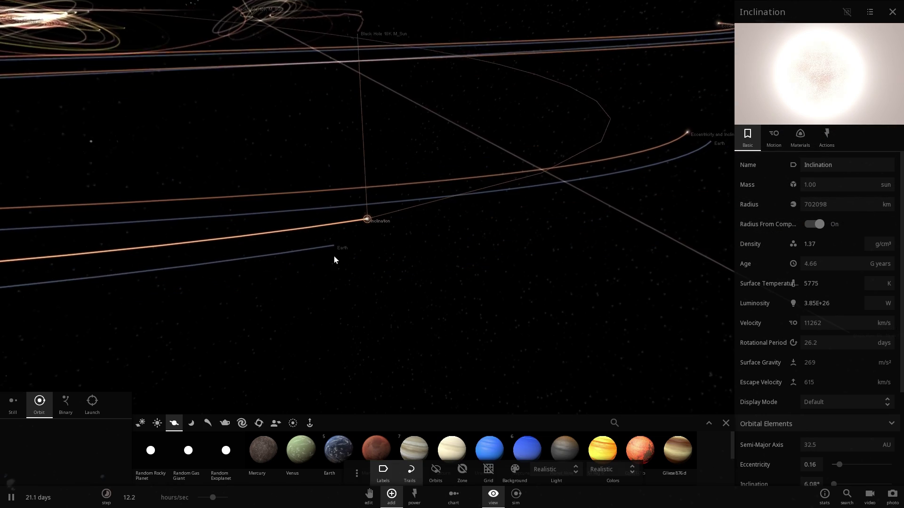
left_click(327, 263)
scroll(273, 254, "down", 6)
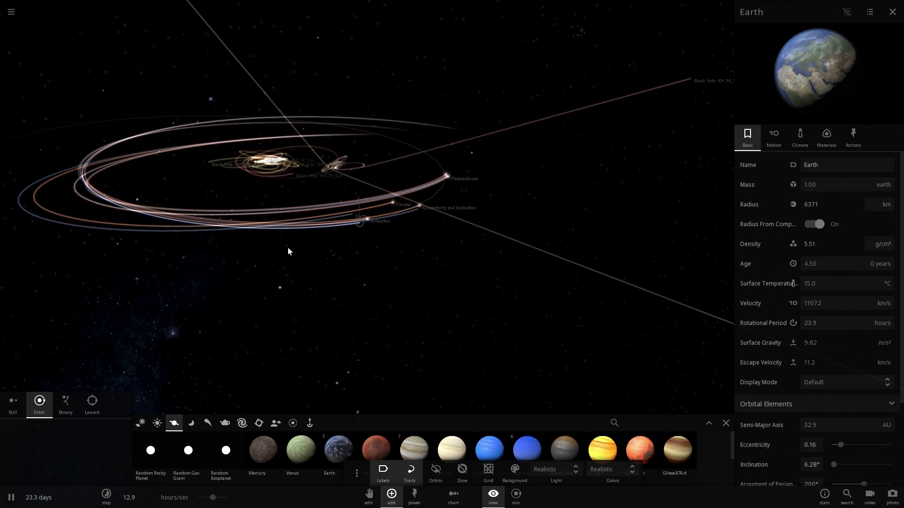
left_click_drag(332, 225, 327, 264)
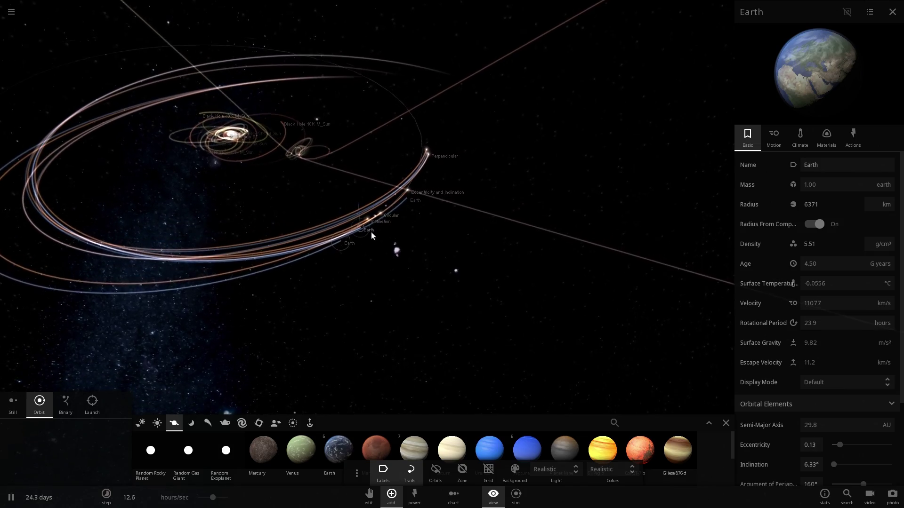
left_click_drag(473, 185, 446, 185)
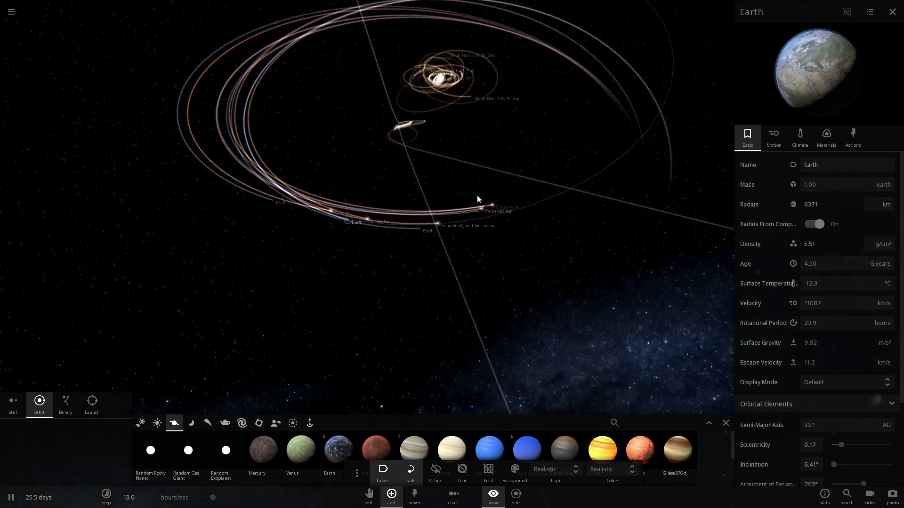
scroll(510, 254, "up", 3)
scroll(513, 259, "down", 3)
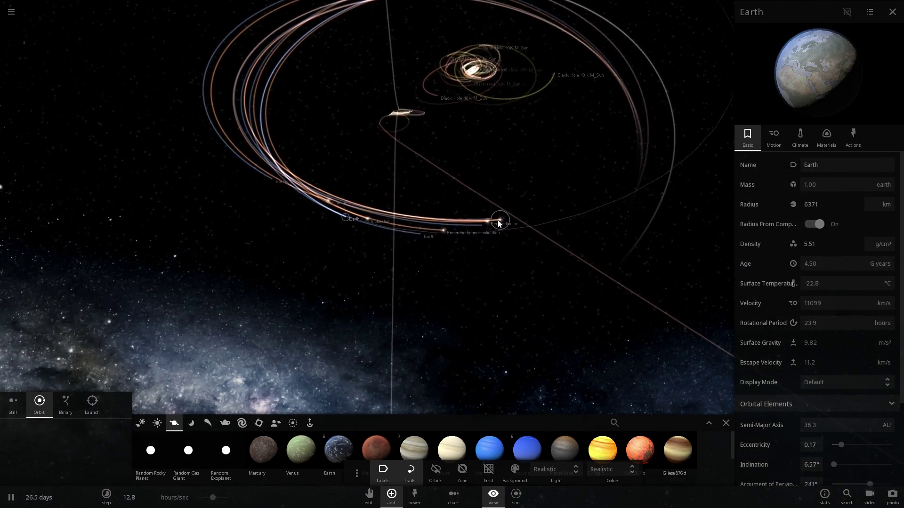
Examine the orbital elements of the Earth orbiting the Inclination Sun, pausing and resuming the simulation between readings.
left_click(497, 221)
key("space")
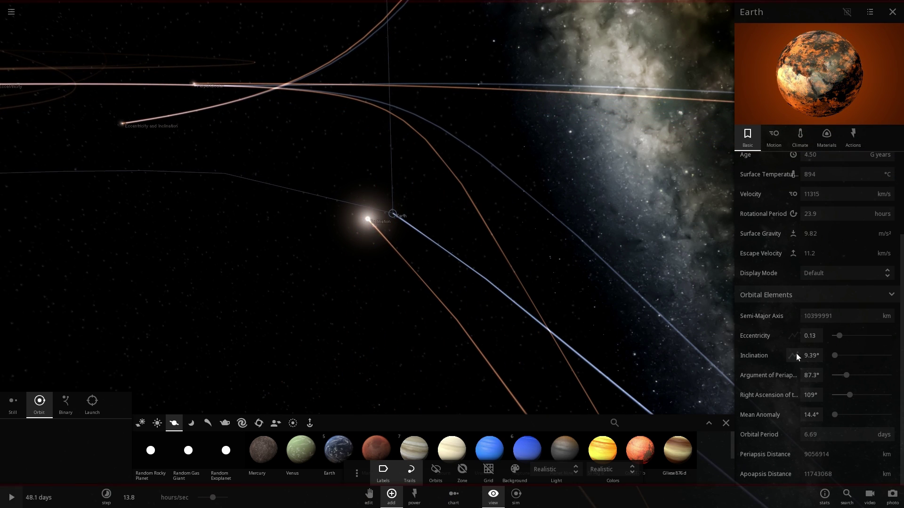
key("space")
scroll(766, 349, "up", 3)
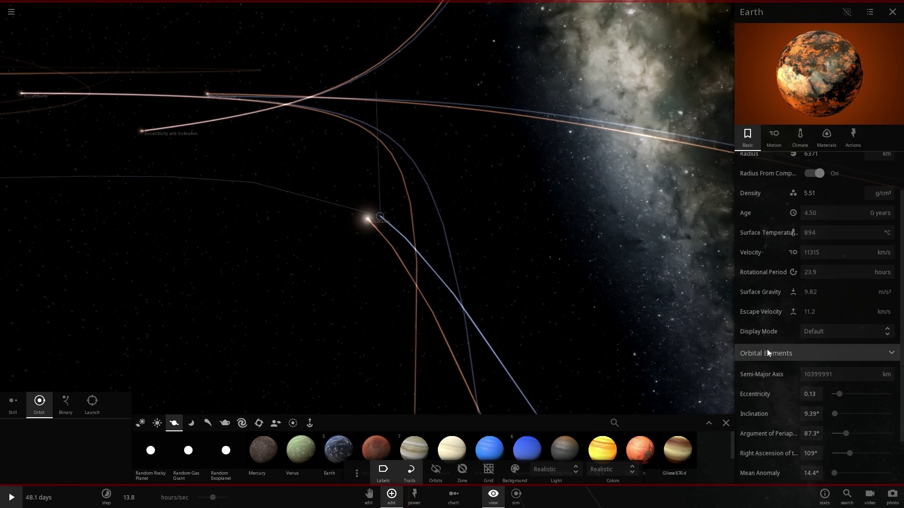
scroll(755, 372, "down", 3)
key("space")
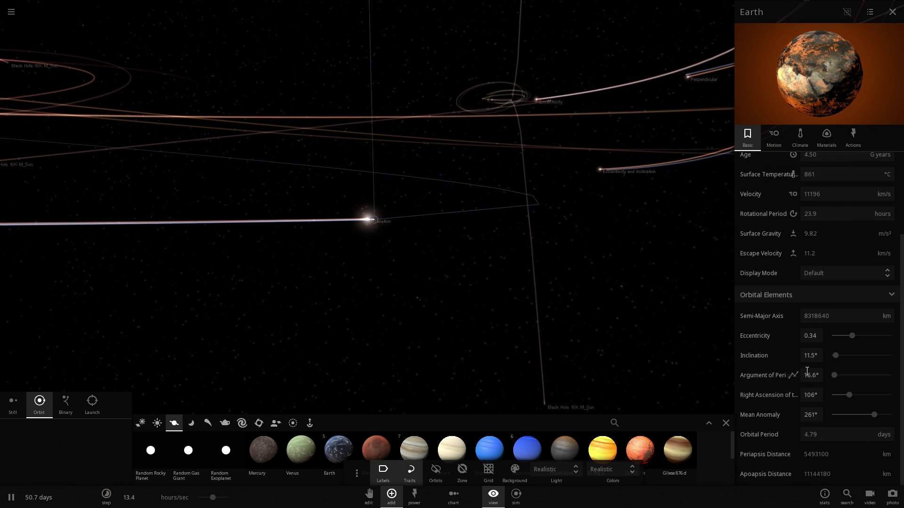
key("space")
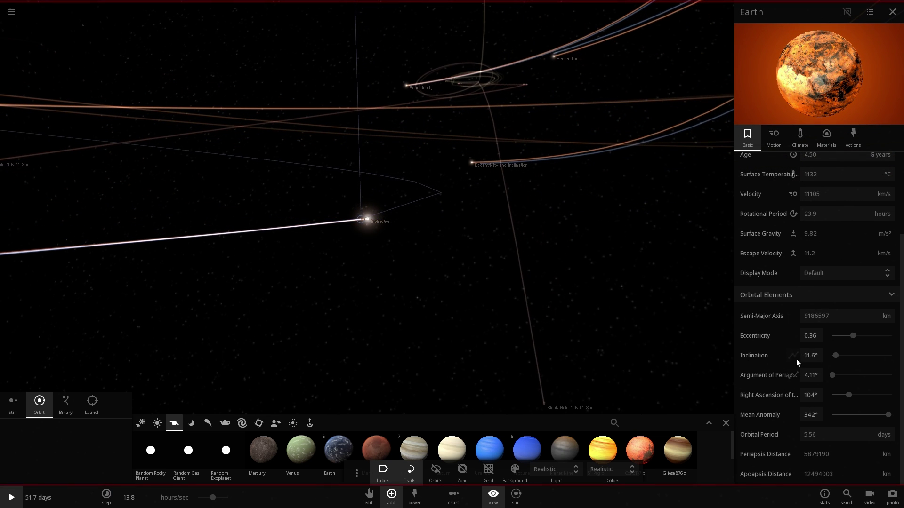
Graph this Earth's inclination over time in a separate Graph window, add an inline eccentricity graph and resume the simulation.
left_click(793, 355)
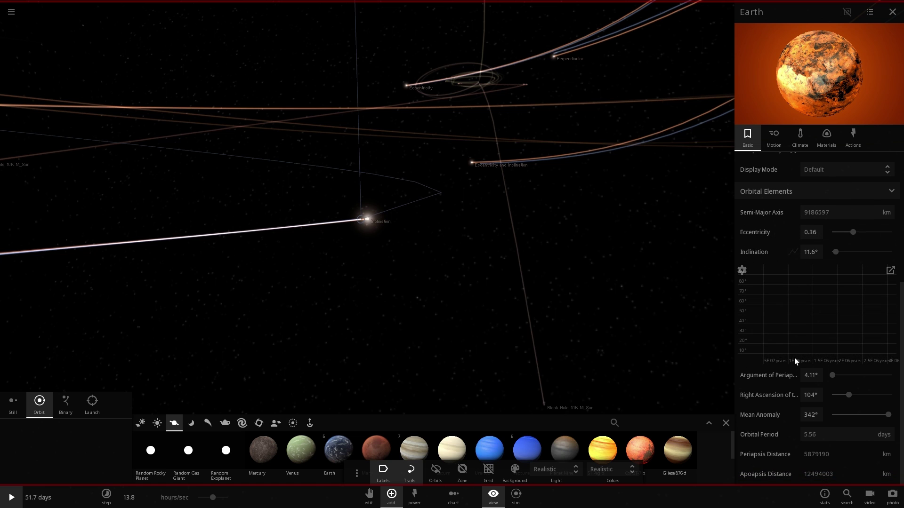
left_click(891, 270)
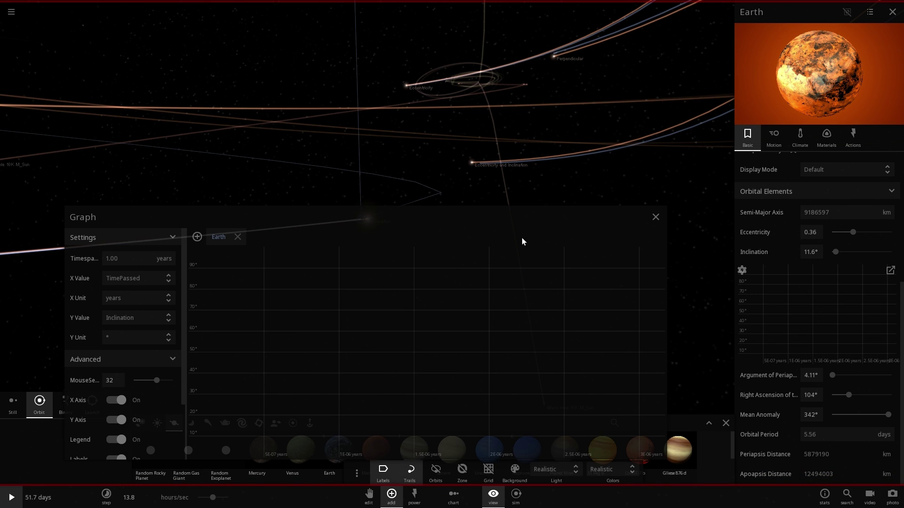
left_click(793, 233)
key("space")
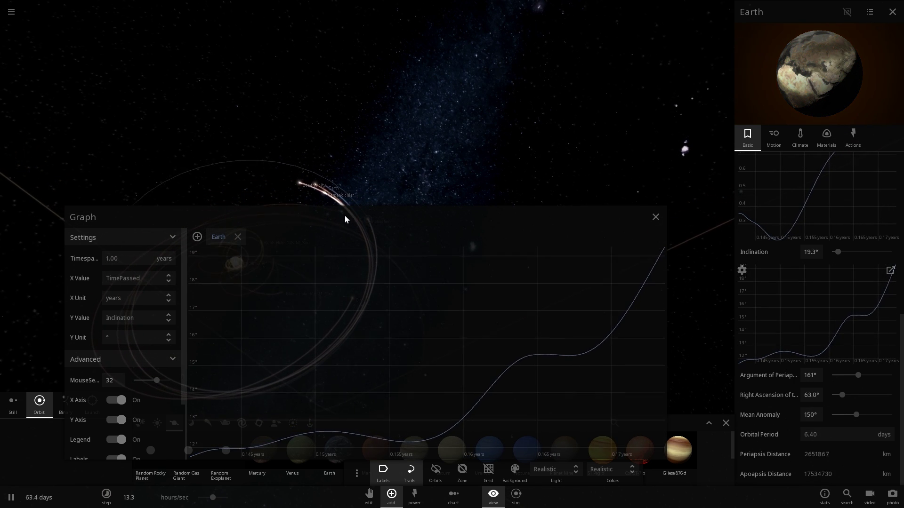
Reposition the Graph window clear of the object library and examine the Earth's inclination and eccentricity curves as they evolve.
left_click_drag(380, 217, 373, 4)
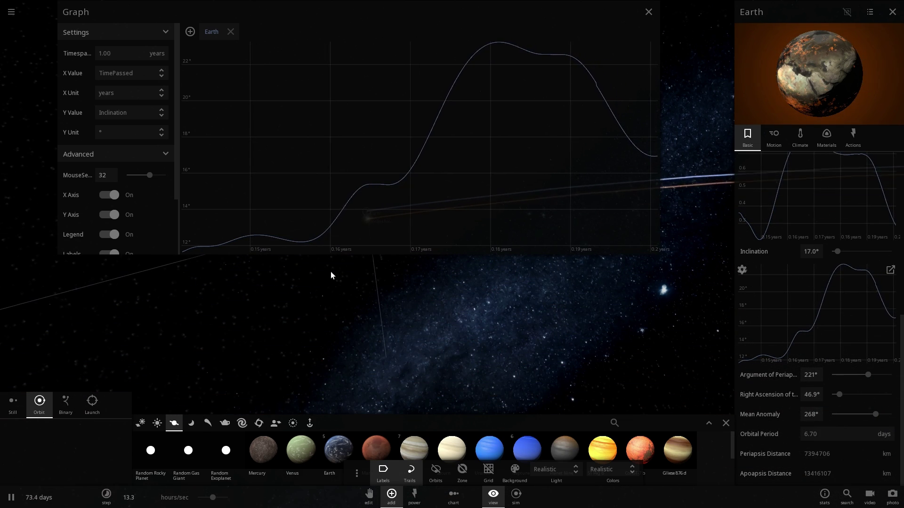
left_click_drag(341, 10, 352, 36)
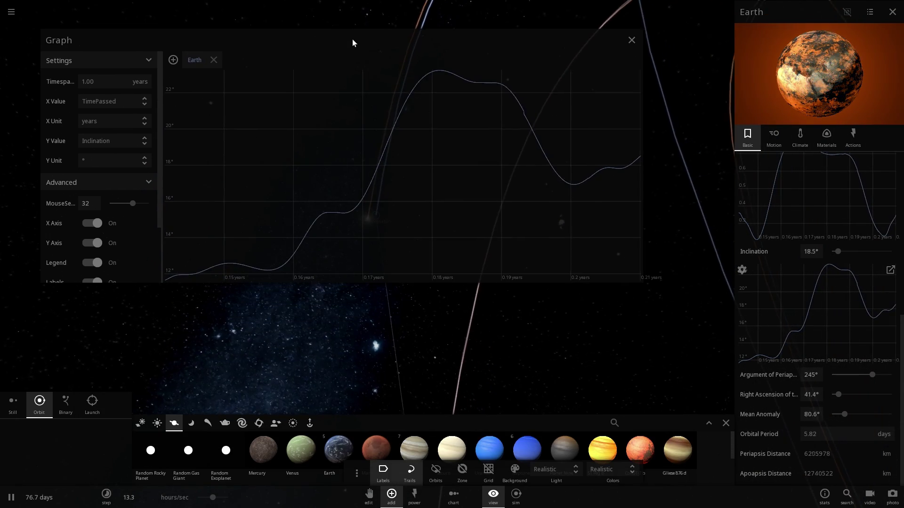
mouse_move(806, 290)
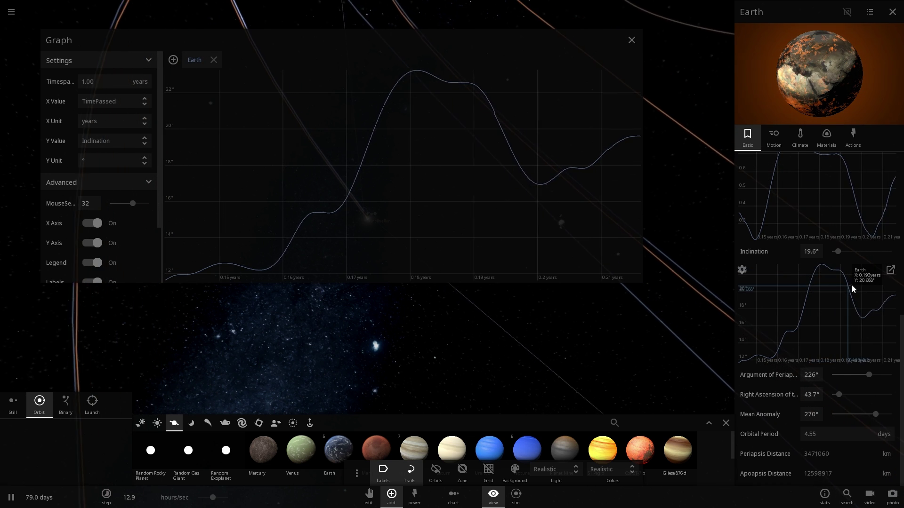
scroll(841, 300, "up", 3)
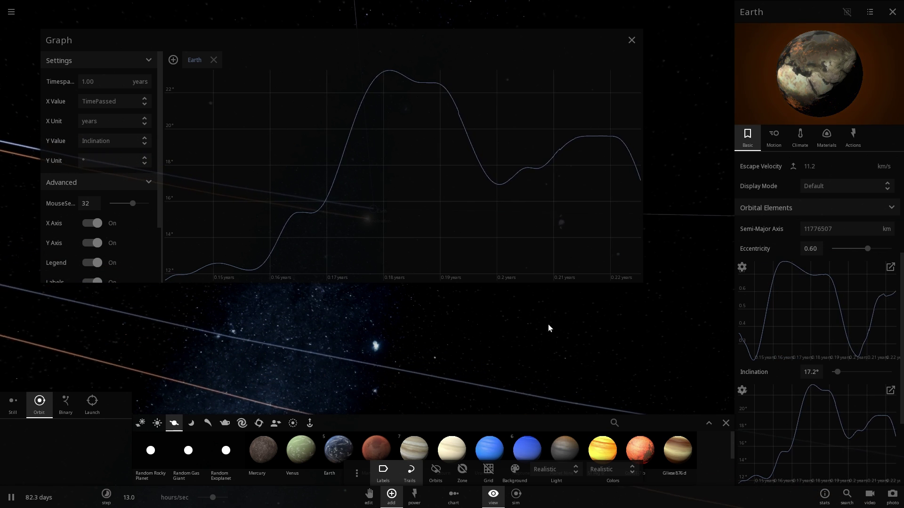
Close the Graph window, pause the simulation and focus on the Circular Sun.
left_click(632, 40)
left_click_drag(512, 224, 564, 233)
scroll(518, 242, "down", 5)
key("space")
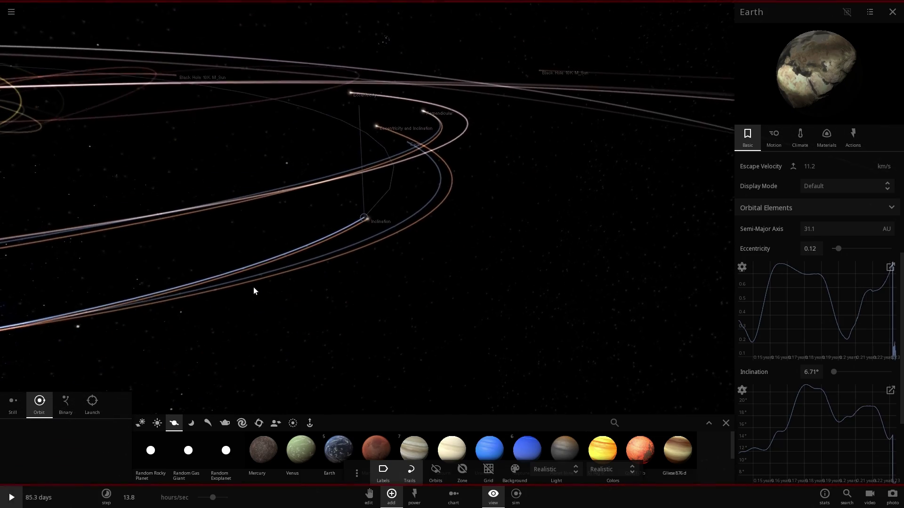
scroll(296, 305, "down", 4)
left_click_drag(203, 344, 340, 259)
double_click(132, 238)
double_click(290, 227)
scroll(368, 226, "down", 5)
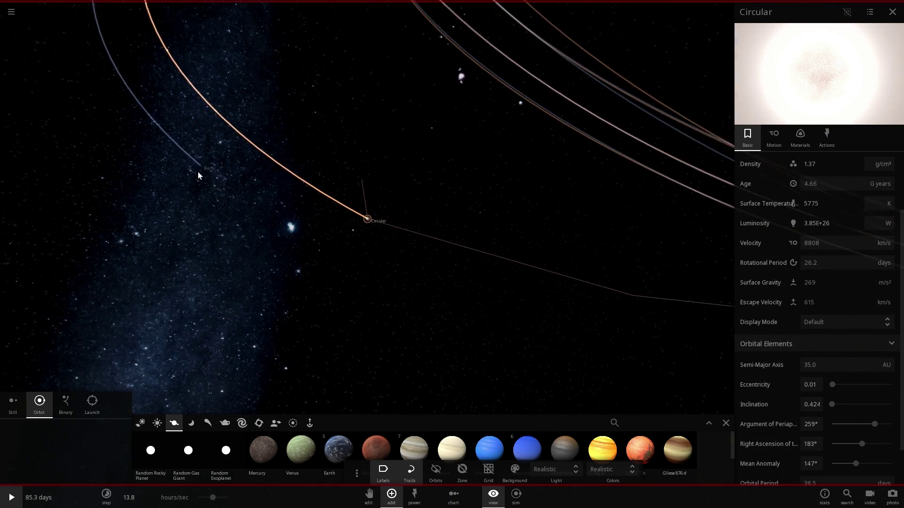
Delete the stray Earth near the Circular Sun and place a new Earth in orbit about 8 million km from it.
left_click(218, 171)
key("Delete")
left_click(330, 457)
scroll(515, 258, "up", 5)
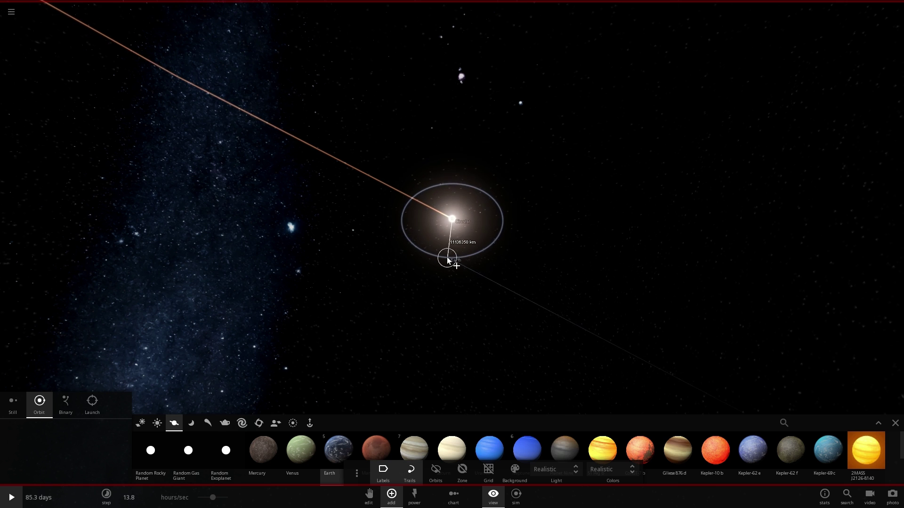
left_click(446, 249)
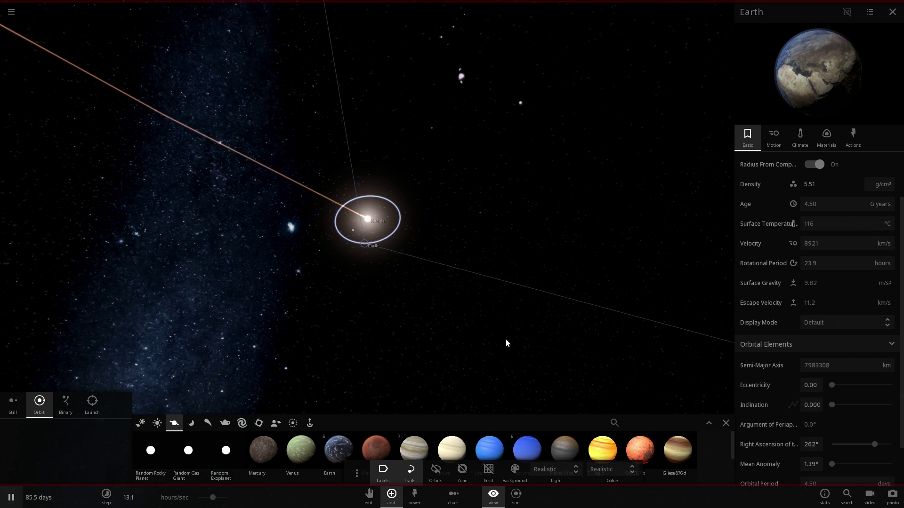
Graph the new Earth's eccentricity inline and its inclination in a separate Graph window, then resume the simulation.
left_click_drag(510, 340, 543, 305)
scroll(529, 273, "down", 5)
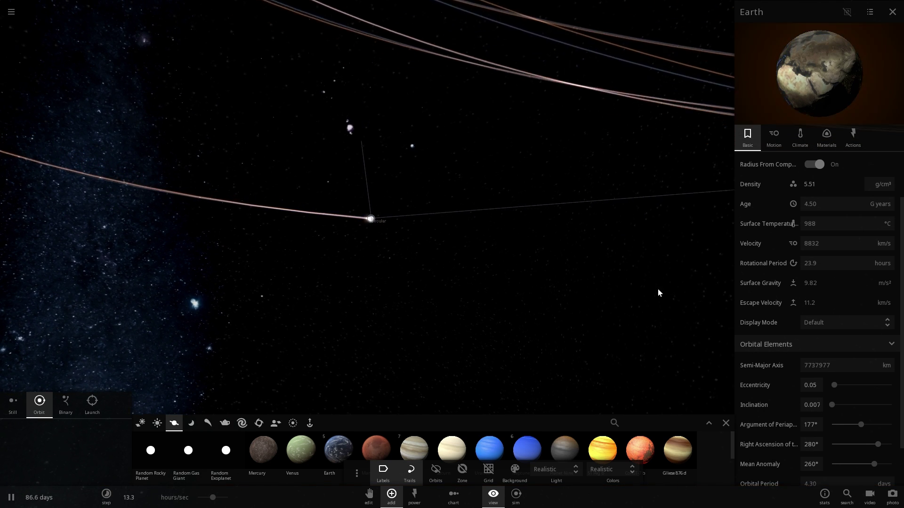
key("space")
left_click(793, 385)
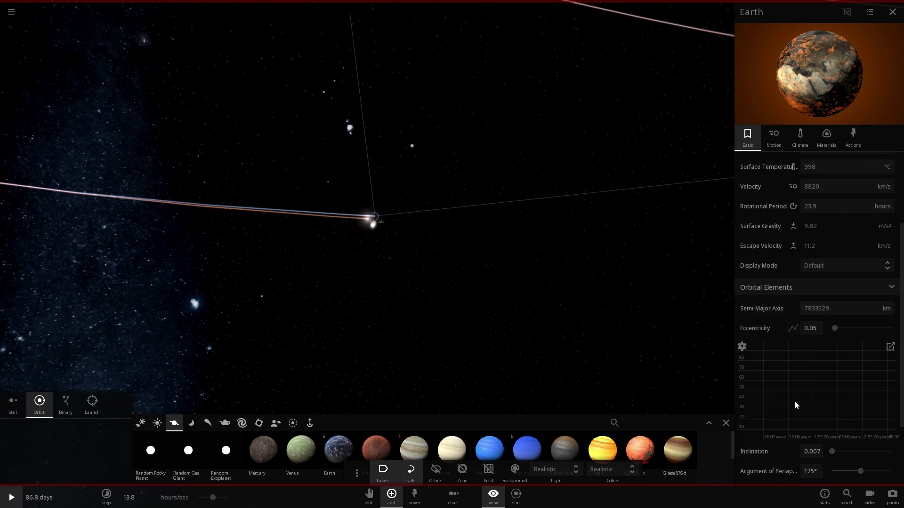
left_click(890, 346)
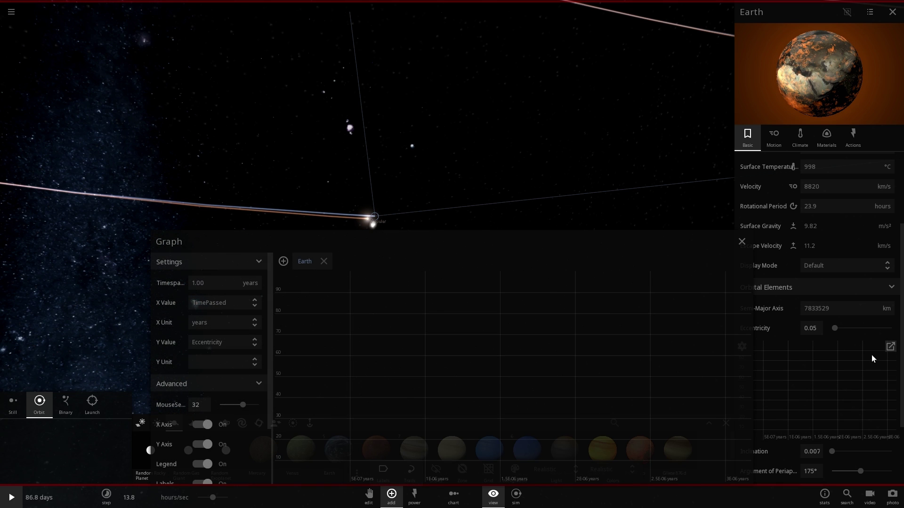
scroll(782, 425, "down", 2)
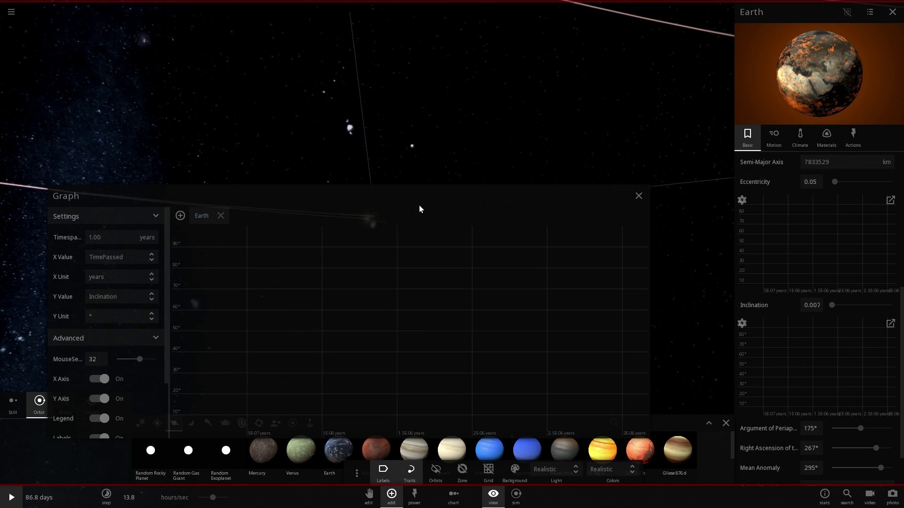
left_click_drag(419, 205, 427, 202)
key("space")
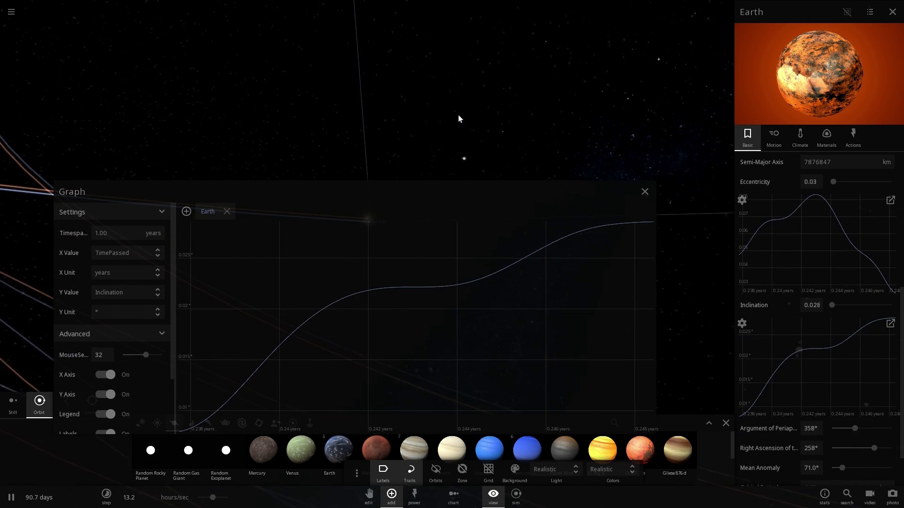
Move the Graph window above the object library and examine the curves of the Circular Sun's Earth as it circles the black hole.
left_click_drag(473, 197, 447, 176)
left_click_drag(481, 145, 475, 83)
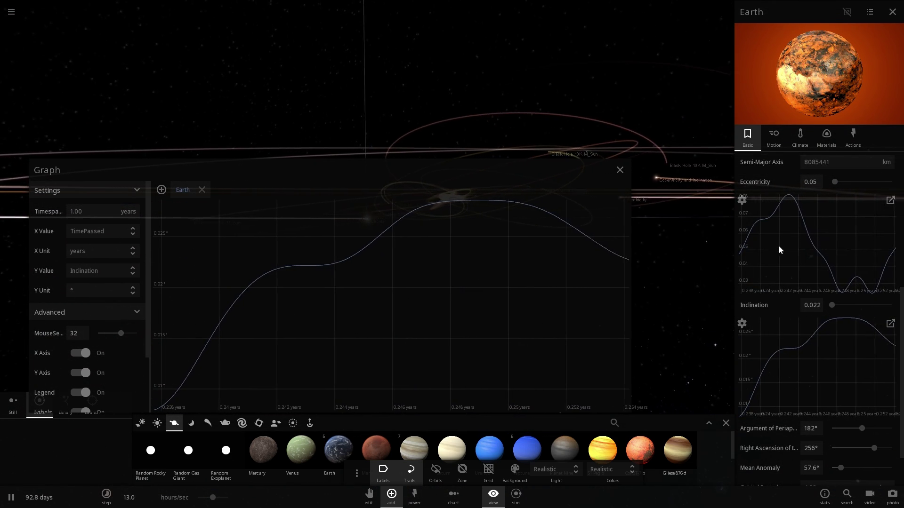
mouse_move(768, 232)
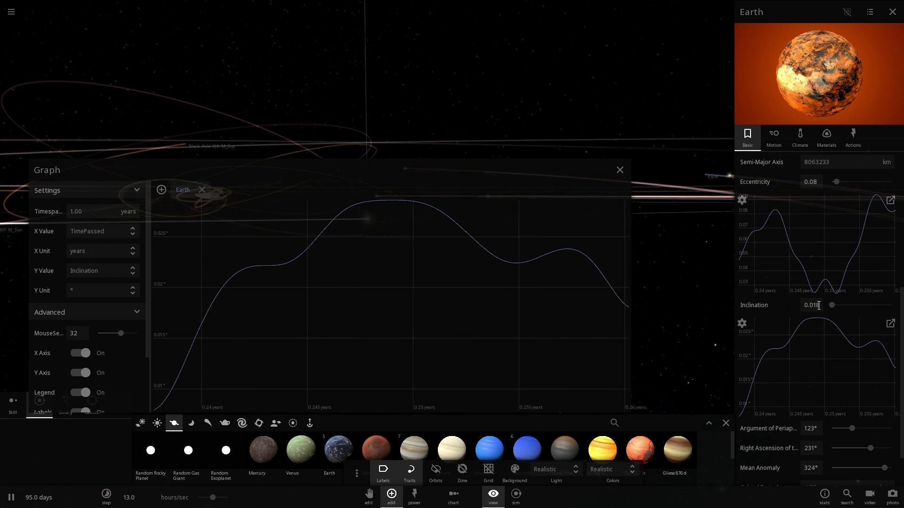
mouse_move(616, 280)
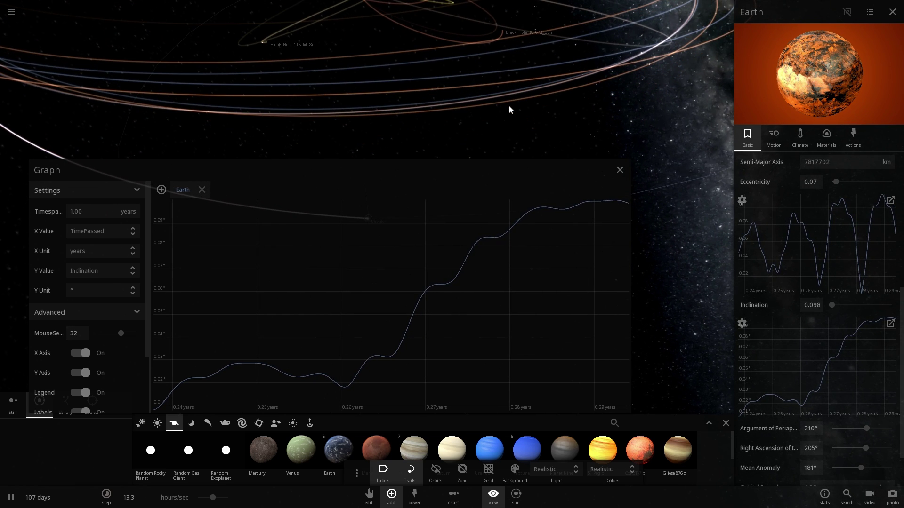
scroll(509, 105, "down", 5)
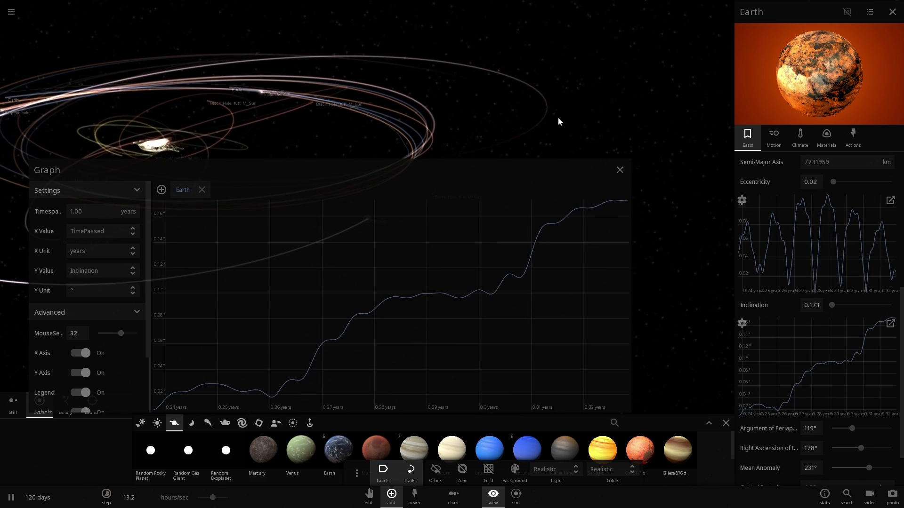
left_click_drag(514, 97, 384, 130)
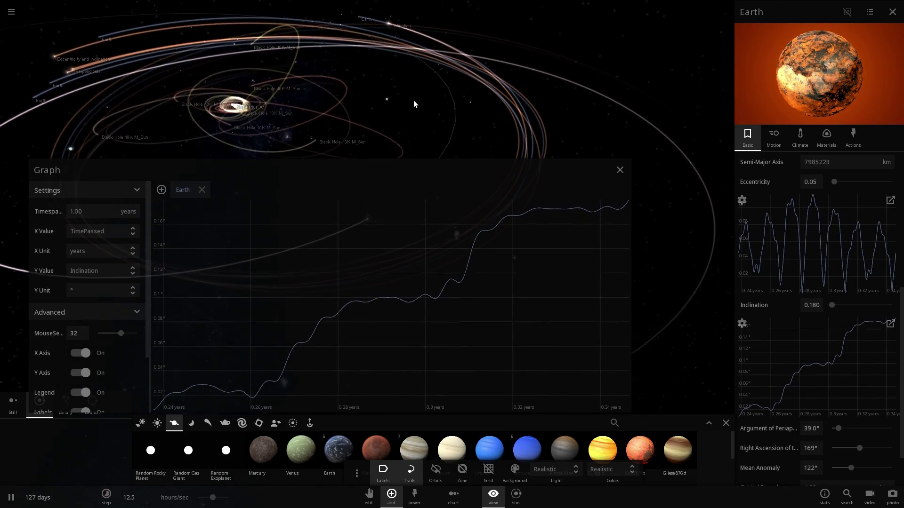
Close this graph, switch to the Earth orbiting the Perpendicular Sun and examine its inclination and eccentricity graphs with the simulation running.
left_click(619, 172)
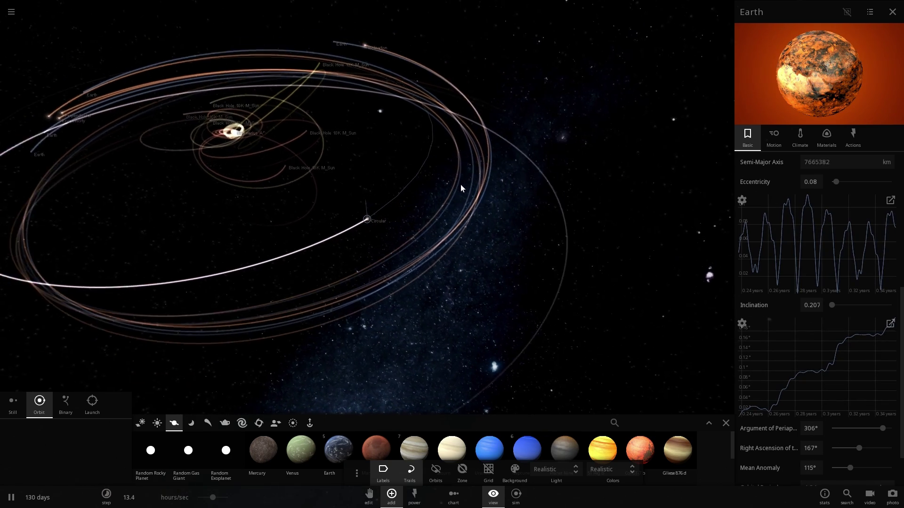
key("space")
double_click(354, 131)
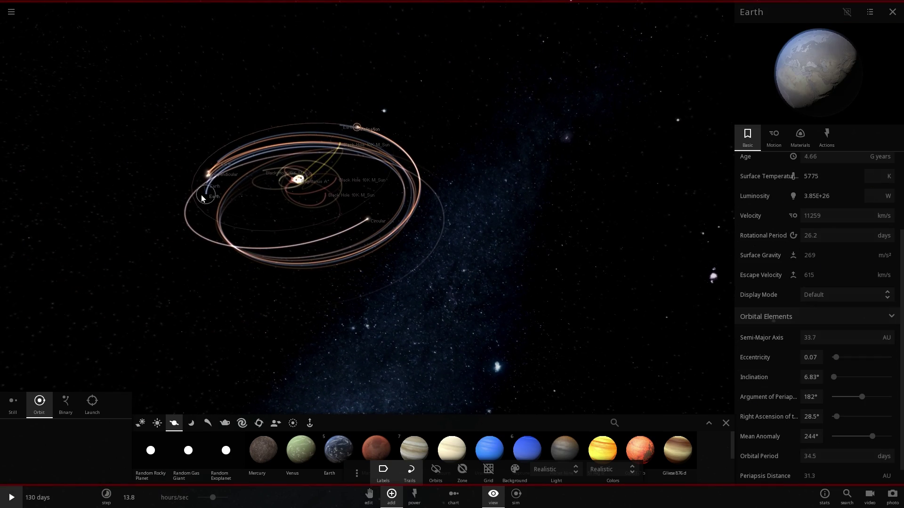
key("space")
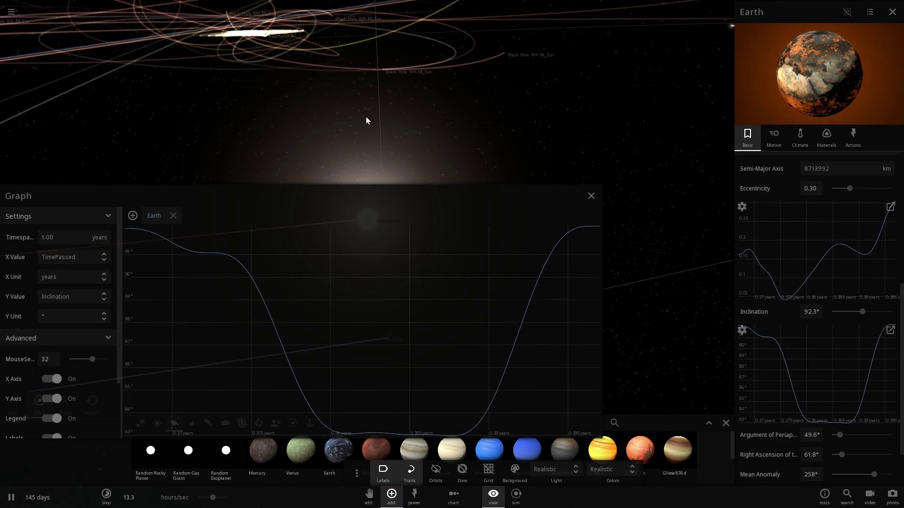
mouse_move(827, 265)
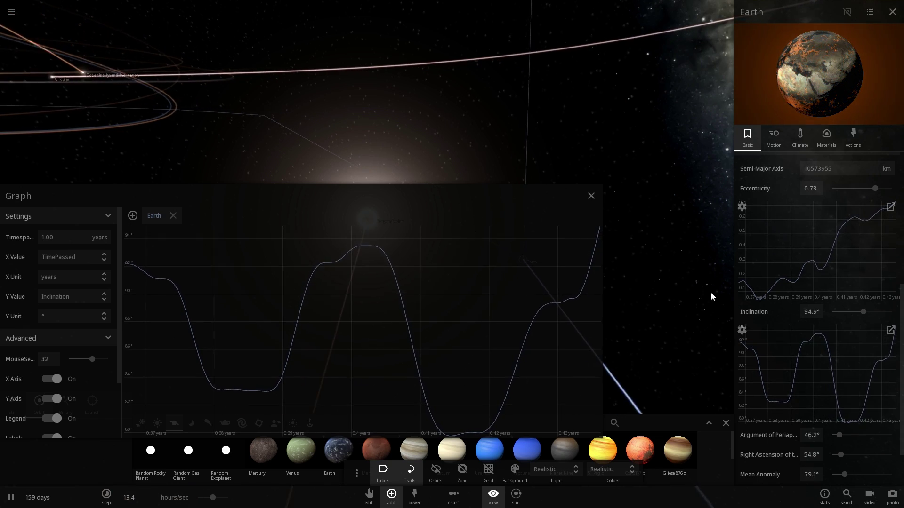
Close the perpendicular case's graph and examine the inclination and eccentricity curves of the Earth orbiting the Eccentricity Sun.
key("space")
left_click(591, 197)
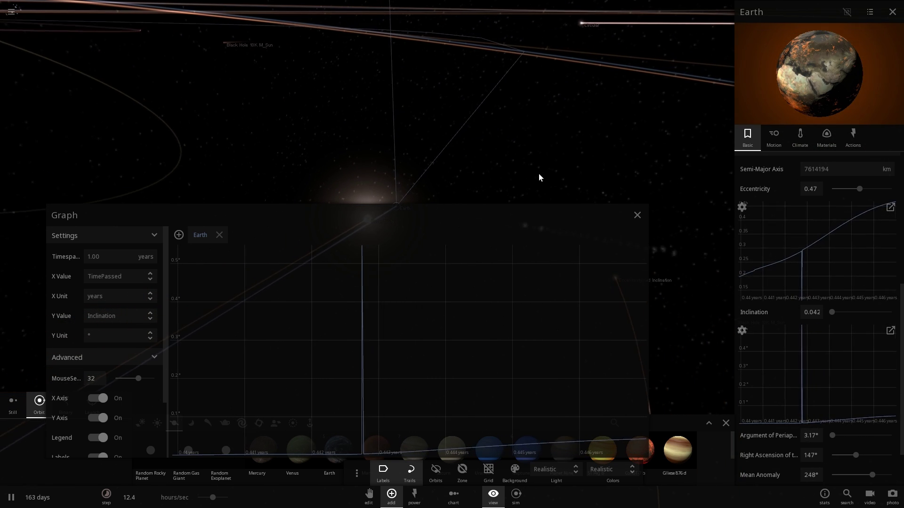
mouse_move(810, 193)
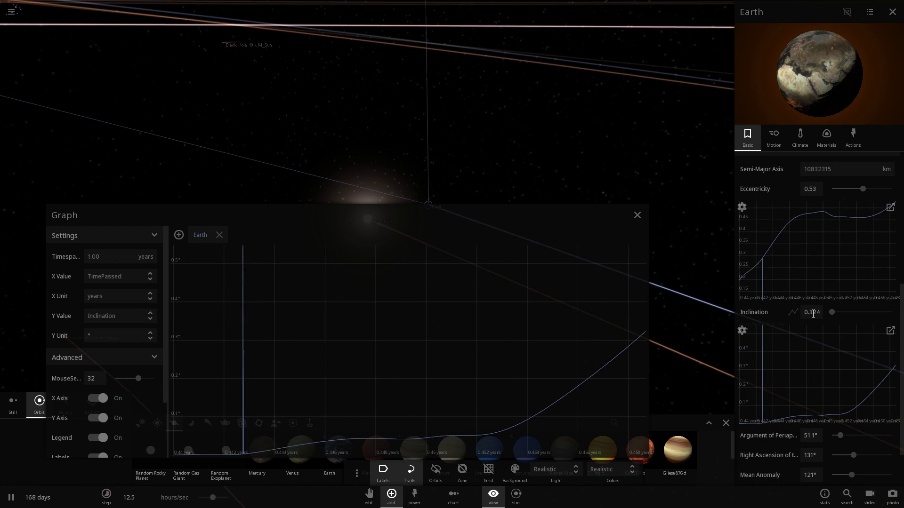
left_click_drag(567, 220, 571, 257)
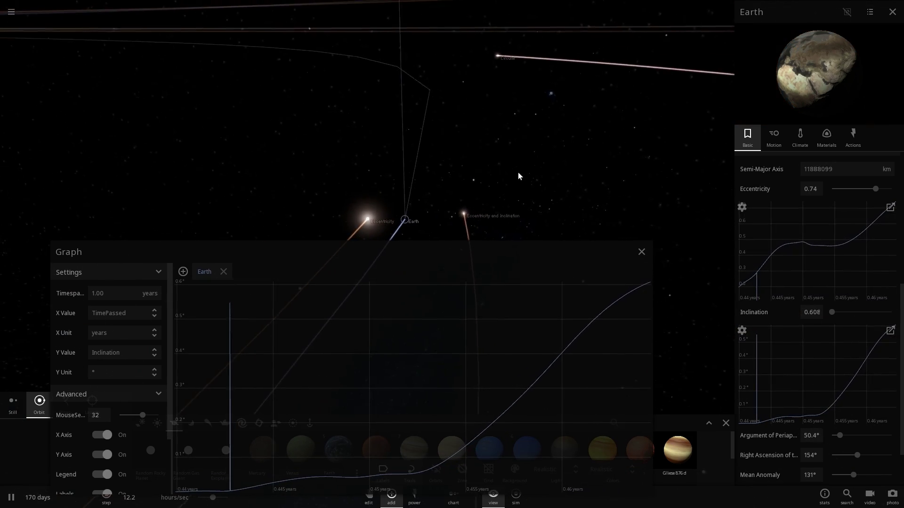
left_click_drag(367, 167, 450, 202)
scroll(458, 179, "down", 4)
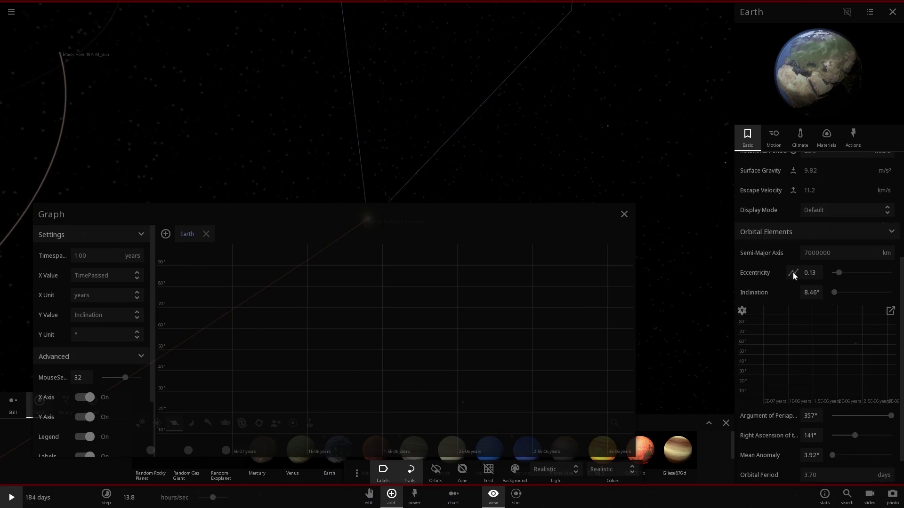
Add an inline eccentricity graph for the Earth orbiting the Eccentricity and Inclination Sun and resume the simulation.
left_click(793, 273)
left_click_drag(645, 138, 499, 141)
key("space")
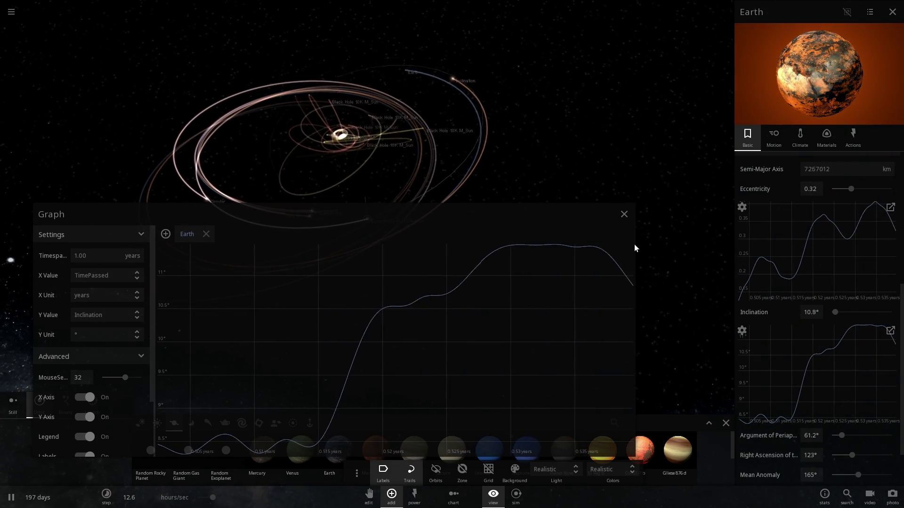
Examine how the inclination and eccentricity of the Eccentricity and Inclination Sun's Earth evolve over successive orbits around the black hole.
mouse_move(546, 259)
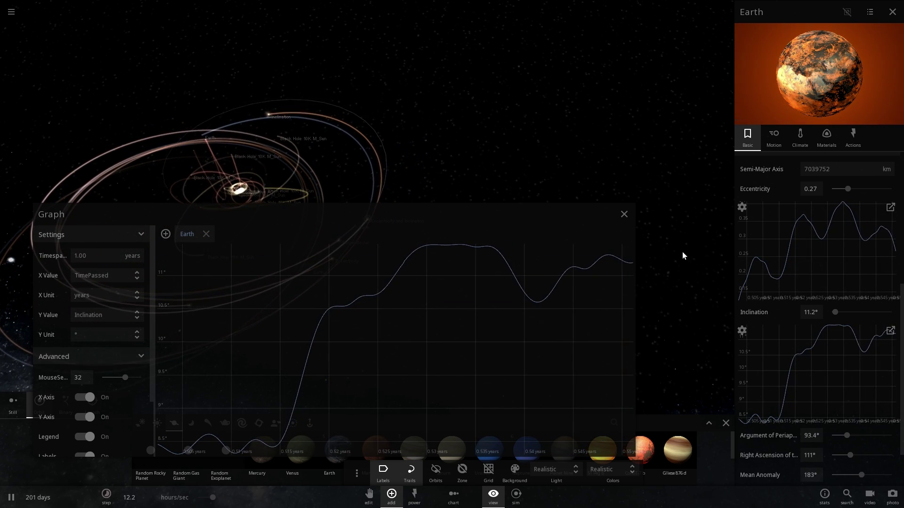
left_click_drag(535, 151, 400, 190)
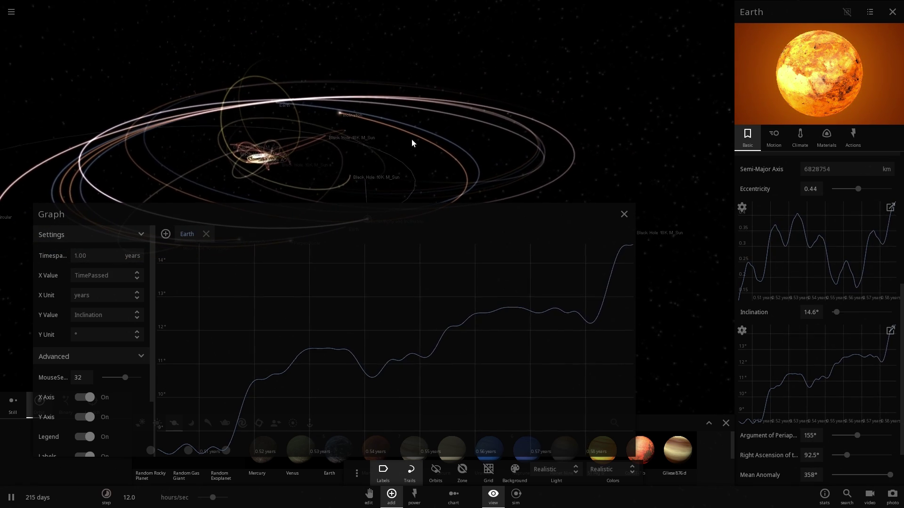
mouse_move(782, 230)
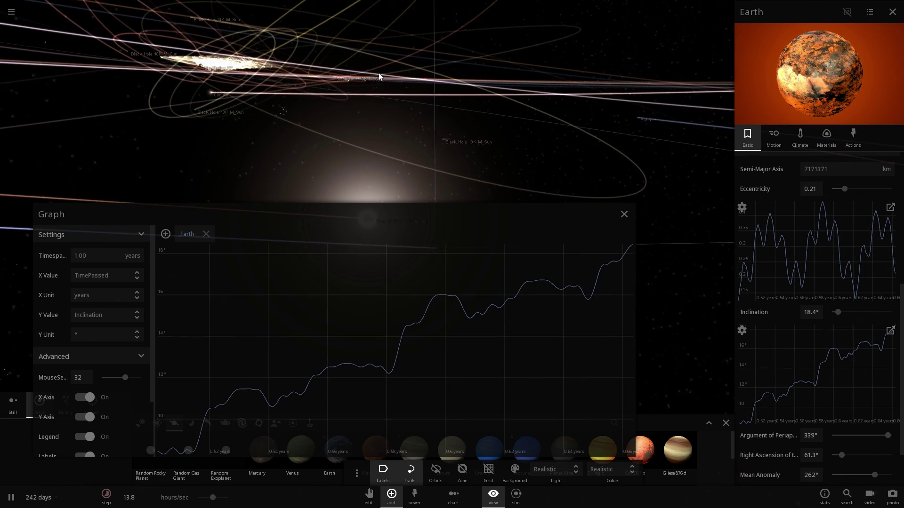
mouse_move(390, 347)
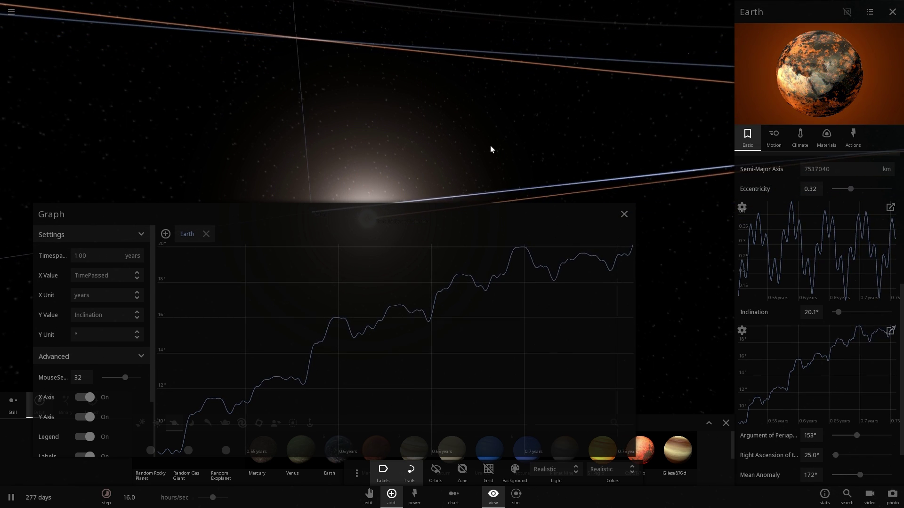
mouse_move(610, 259)
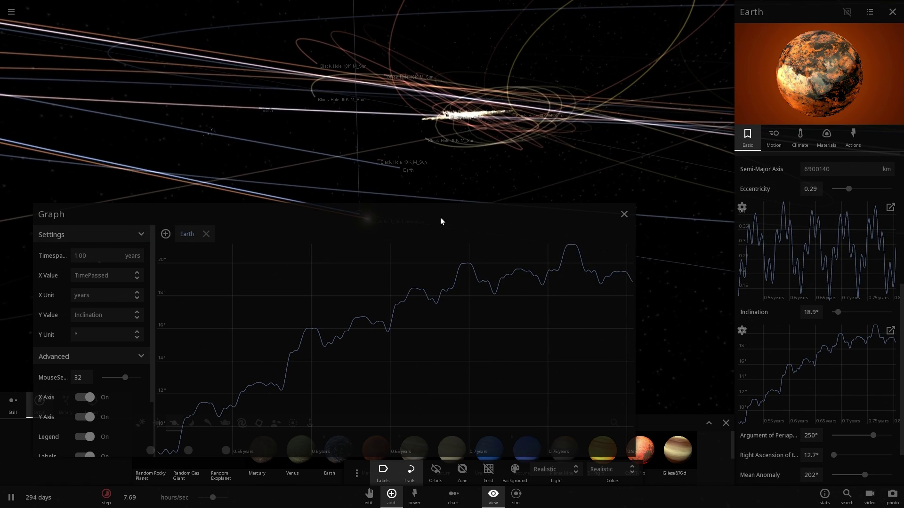
Slow the simulation down, close the Graph window and focus on the Earth orbiting the Eccentricity and Inclination Sun.
mouse_move(212, 498)
left_click_drag(212, 498, 205, 500)
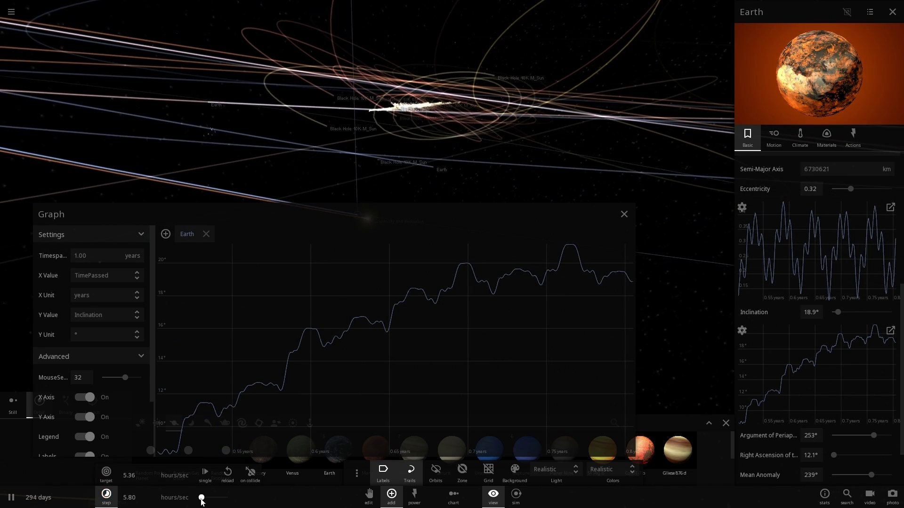
left_click(622, 214)
scroll(372, 236, "up", 3)
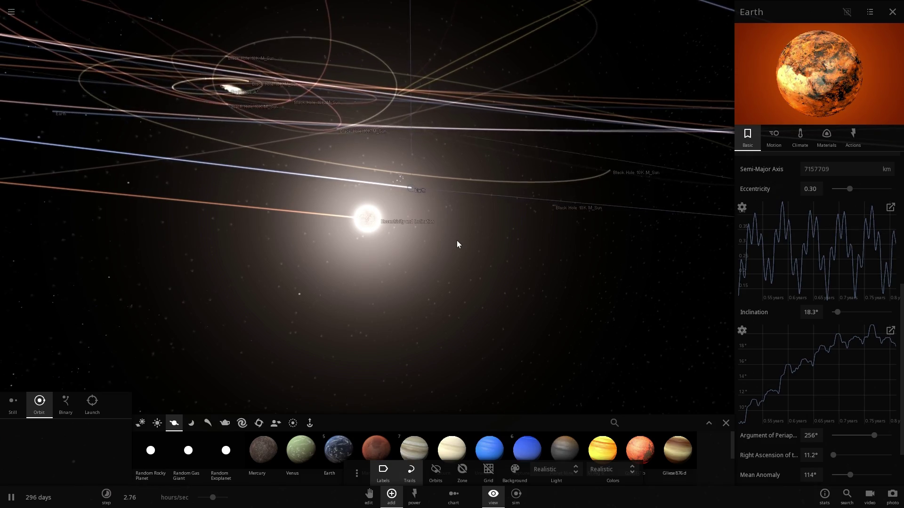
double_click(378, 178)
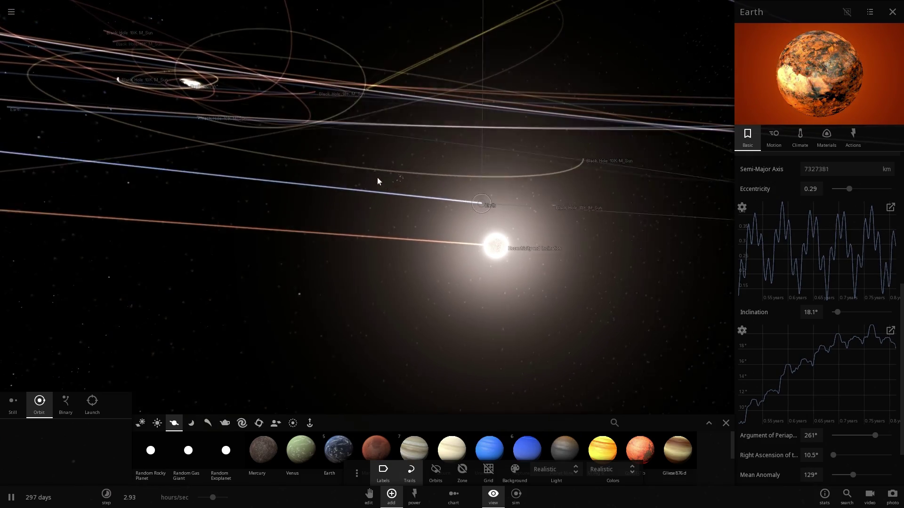